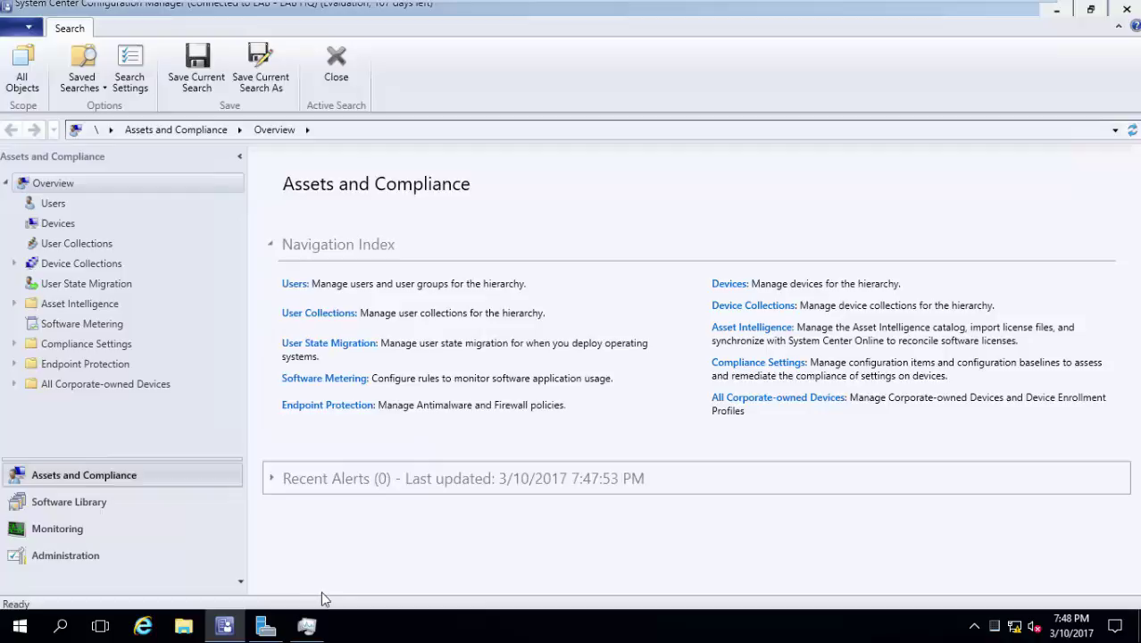
# Step: Switch to Server Manager and open the Windows Server Update Services console
pyautogui.click(265, 626)
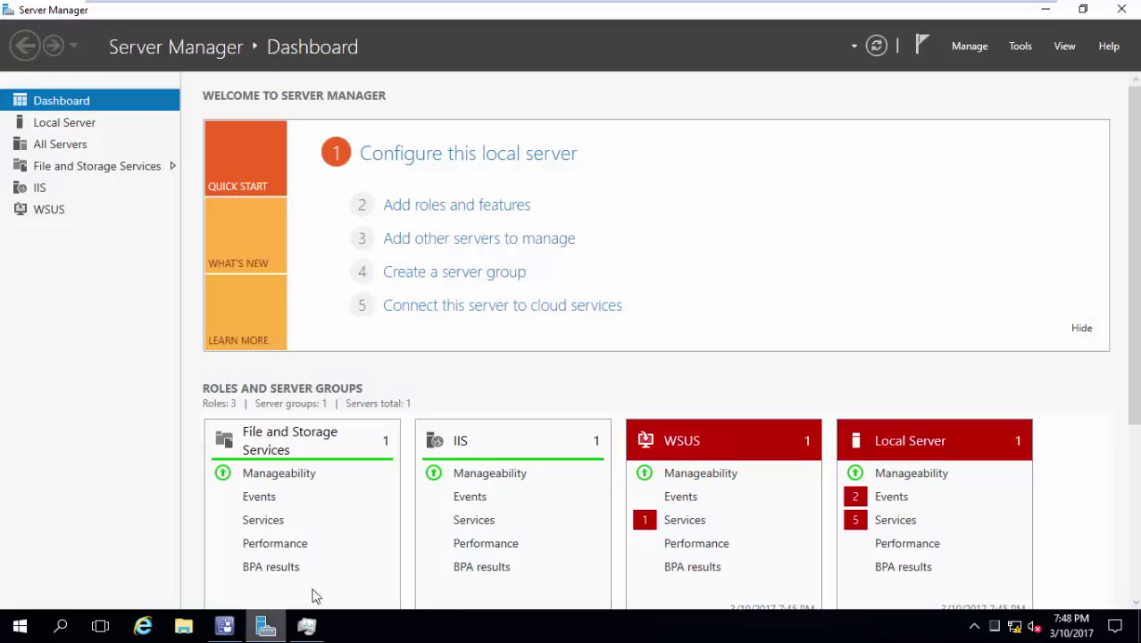
pyautogui.click(1027, 47)
pyautogui.click(970, 526)
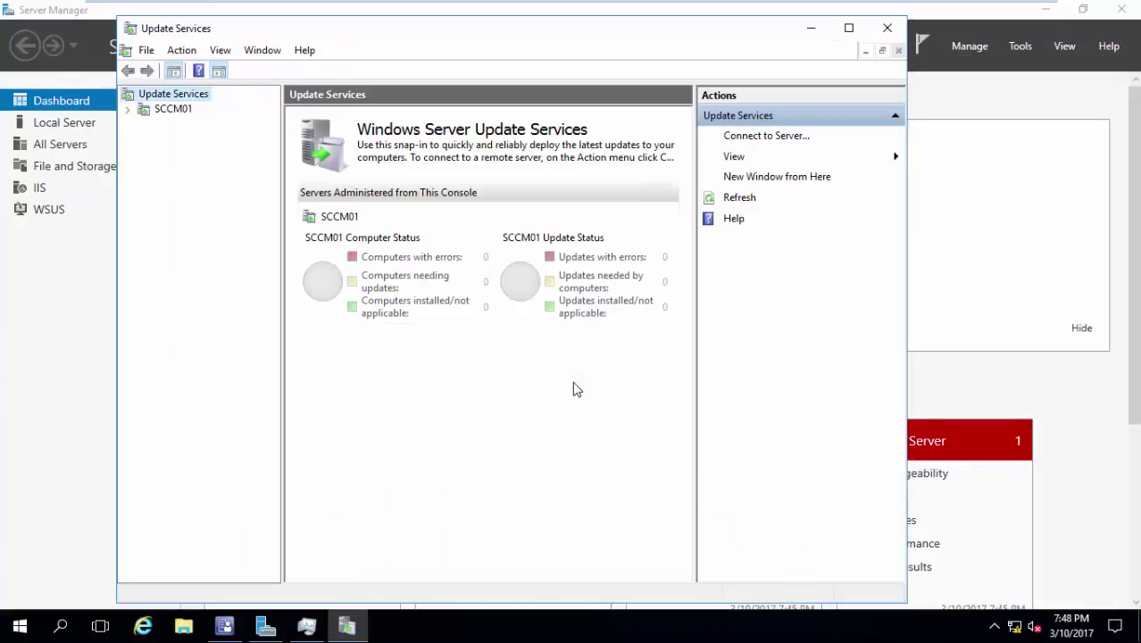
# Step: Look over the Options and Updates views of the SCCM01 server, then close the Update Services console
pyautogui.click(173, 109)
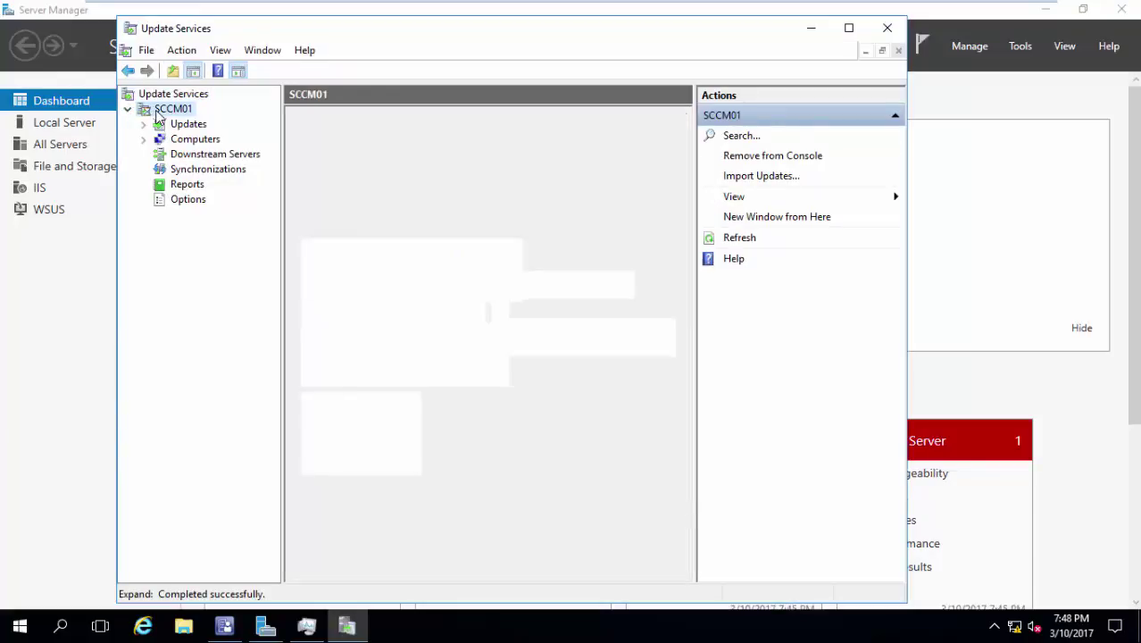
pyautogui.rightClick(157, 110)
pyautogui.press('Escape')
pyautogui.click(165, 203)
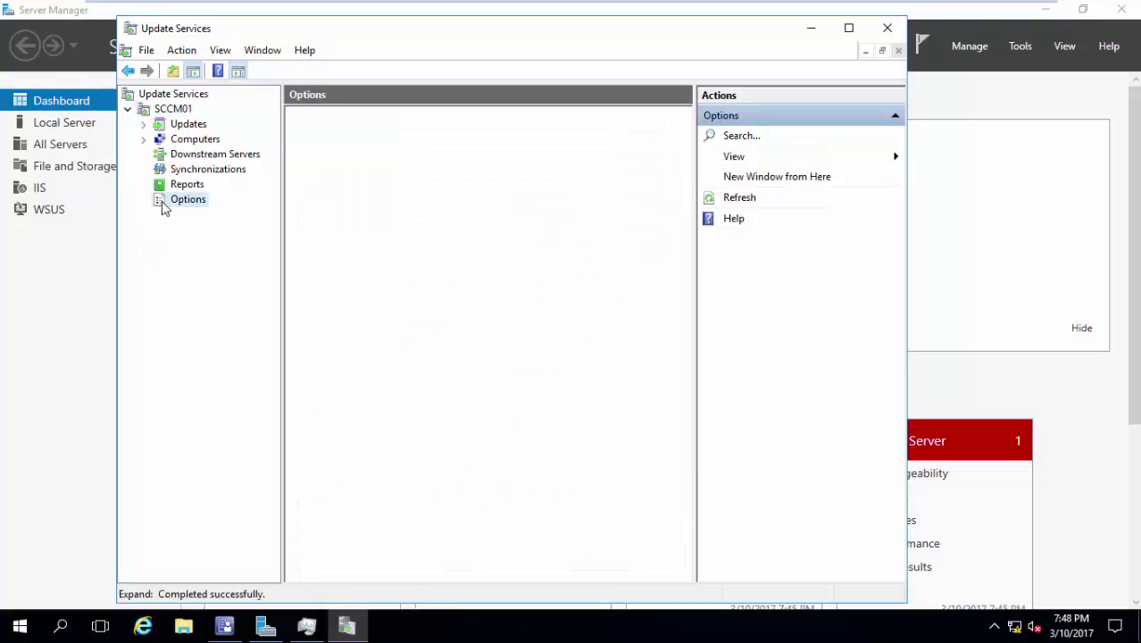
pyautogui.click(187, 126)
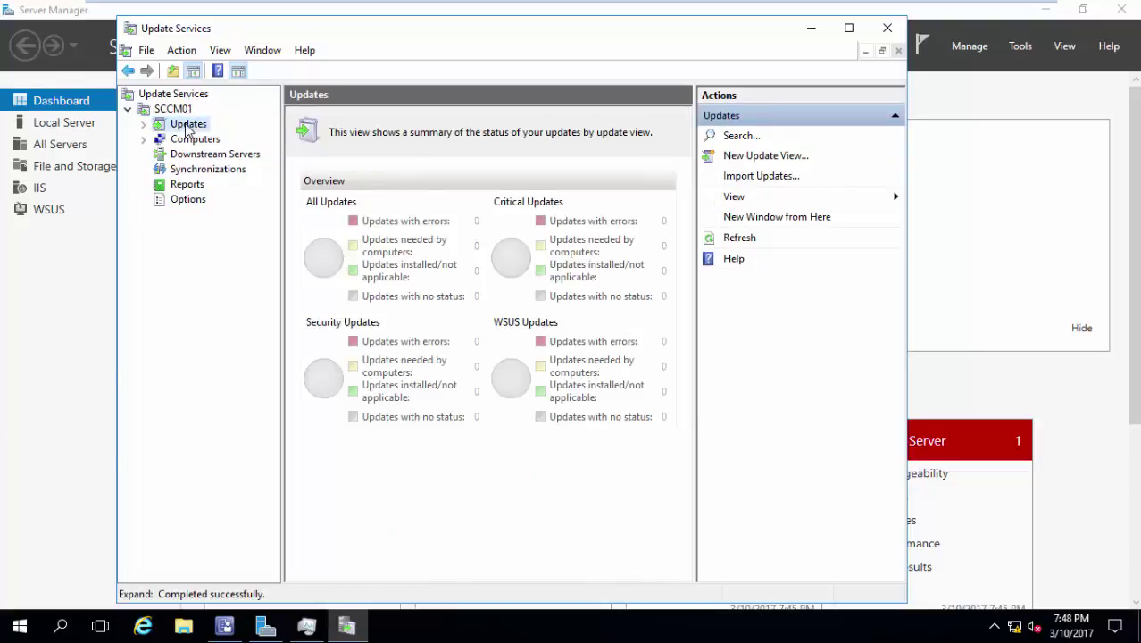
pyautogui.click(887, 27)
# Step: Switch to Configuration Manager and start adding site system roles to \\SCCM01.Lab.com under Site Configuration's Servers and Site System Roles
pyautogui.click(224, 625)
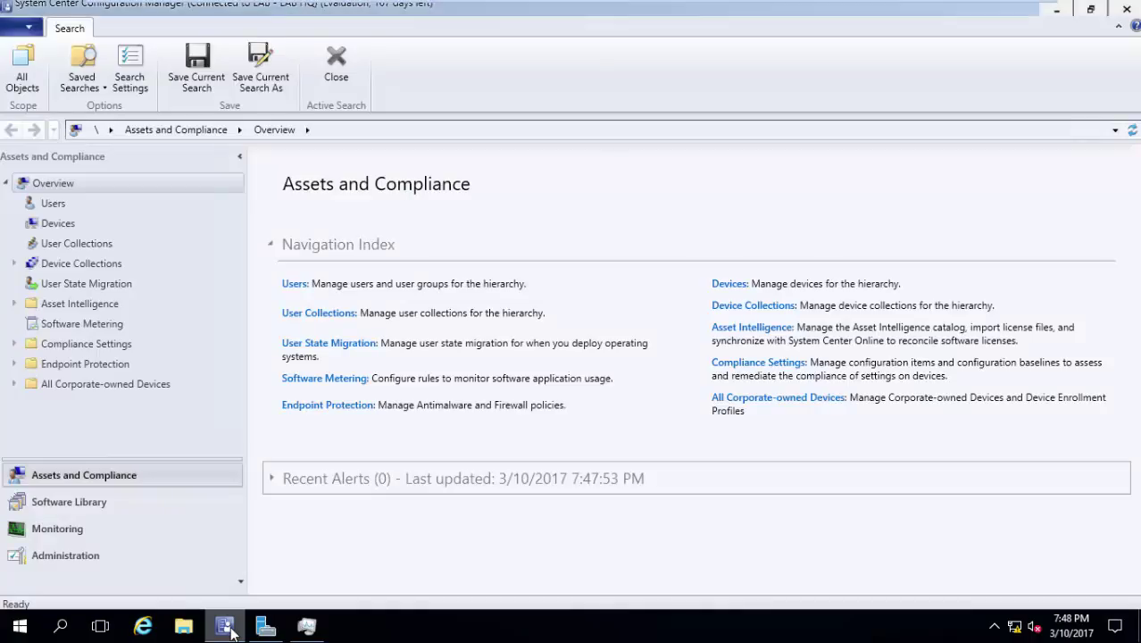
pyautogui.click(47, 558)
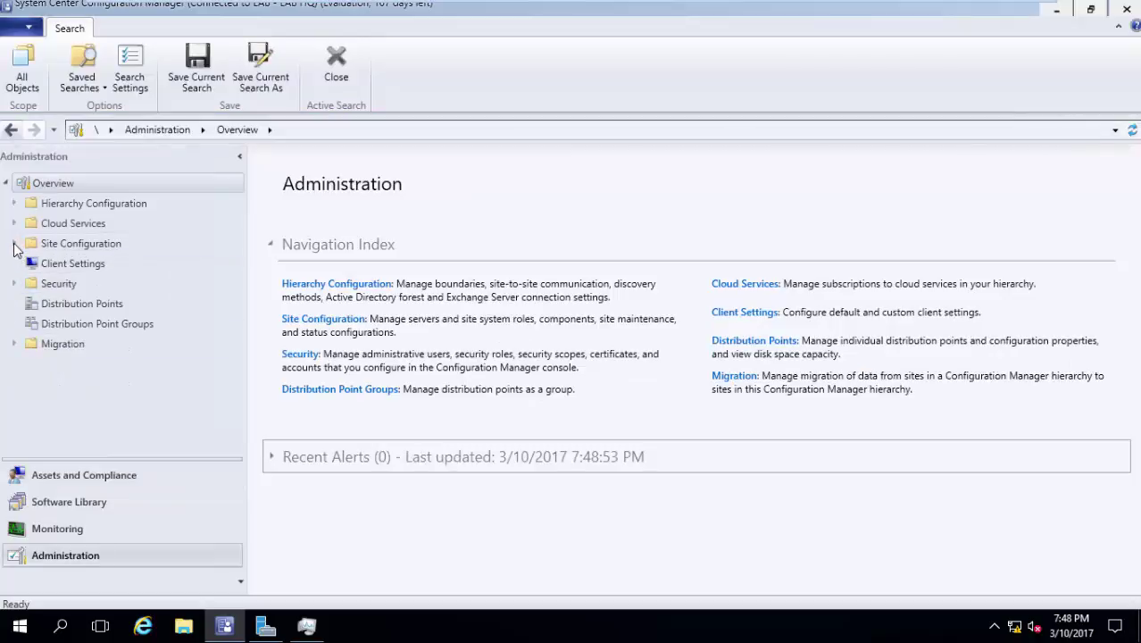
pyautogui.click(14, 242)
pyautogui.click(92, 284)
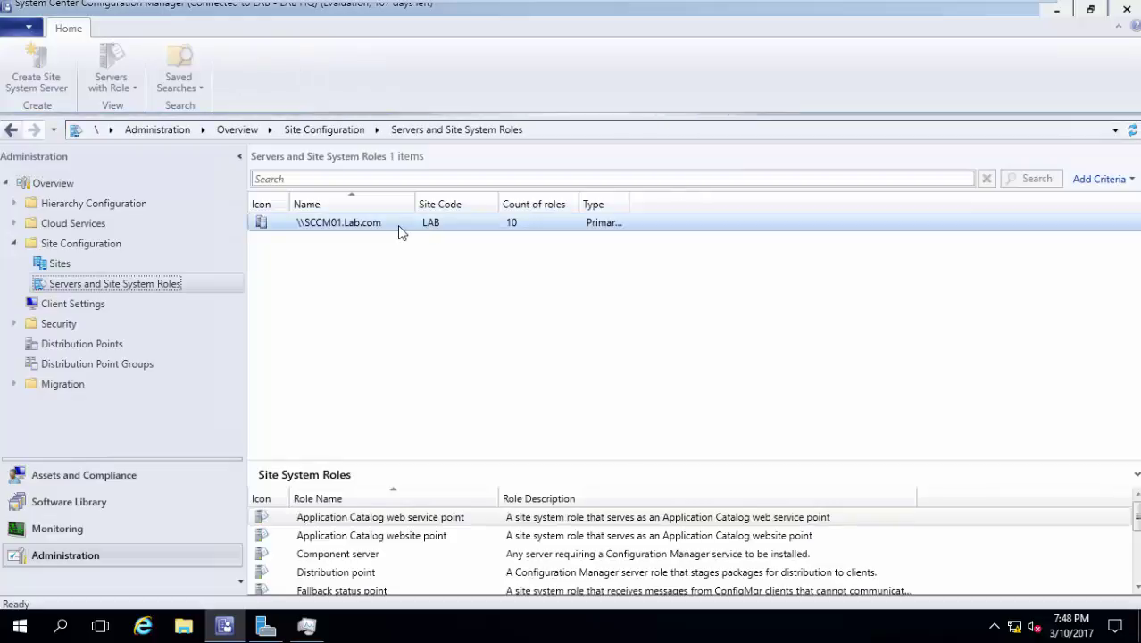
pyautogui.click(389, 230)
pyautogui.rightClick(388, 230)
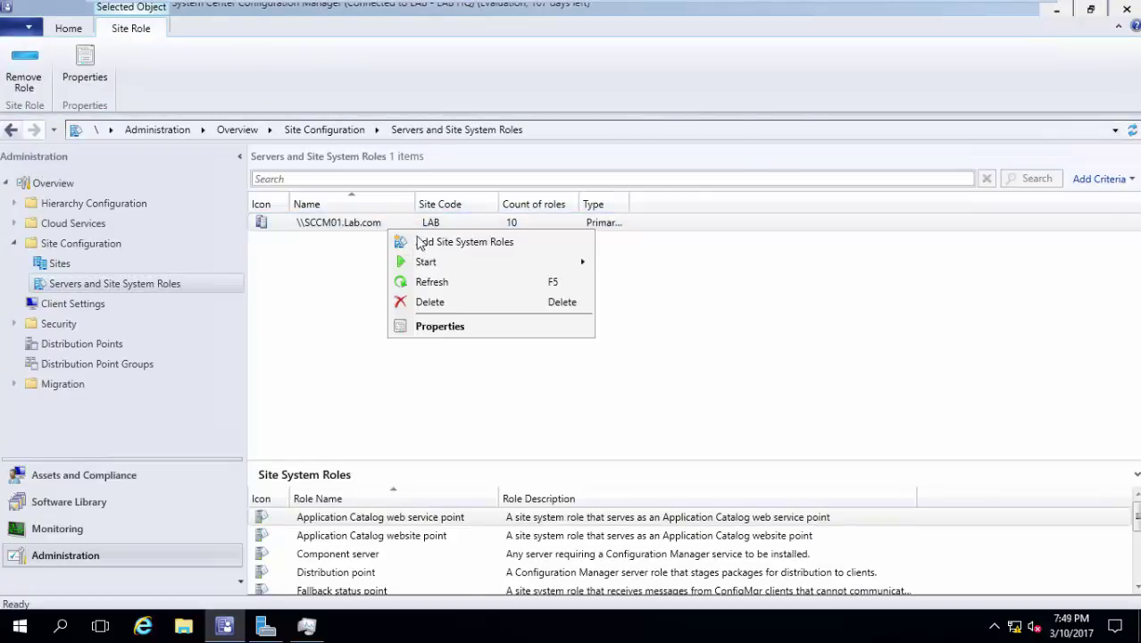
pyautogui.click(432, 243)
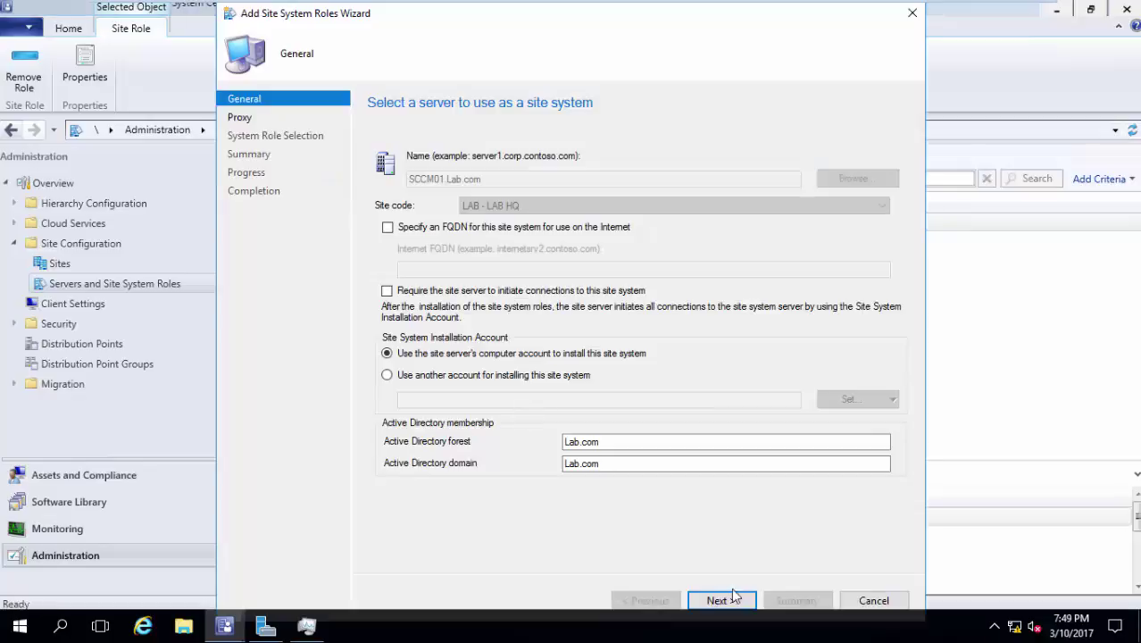
# Step: Keep the default general and proxy settings and select the Software update point role for the server
pyautogui.click(731, 597)
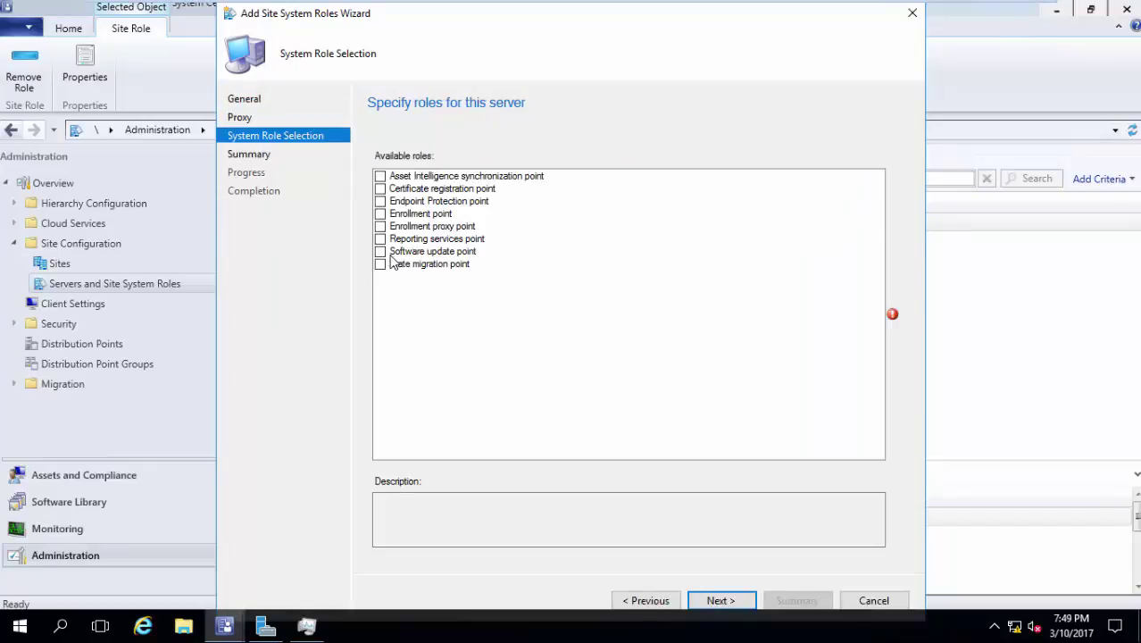
pyautogui.click(380, 252)
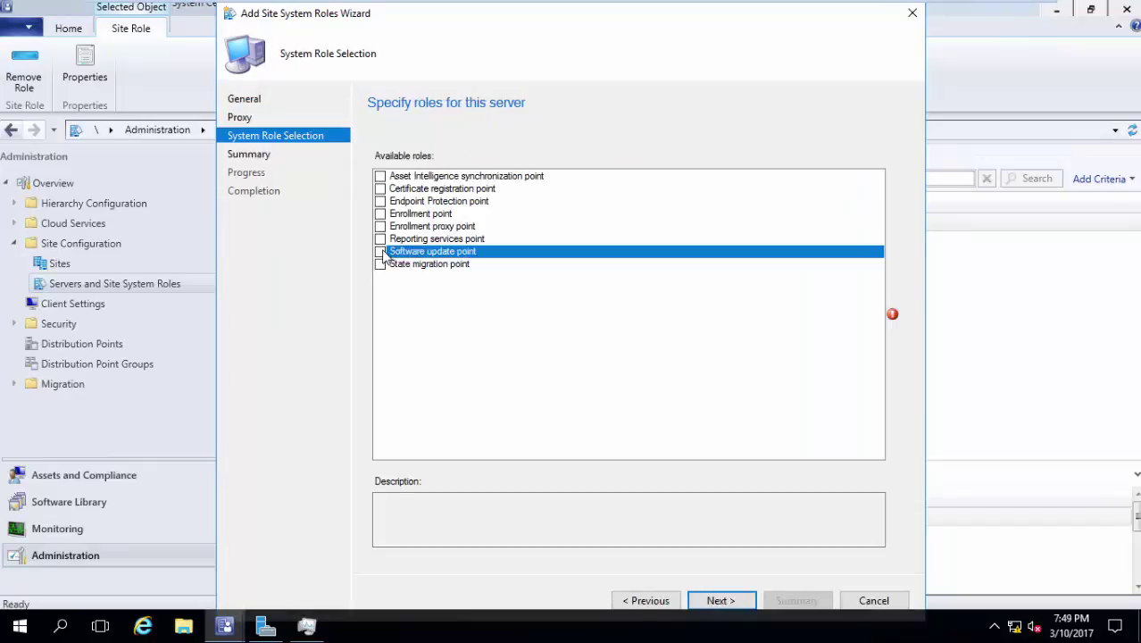
pyautogui.click(720, 601)
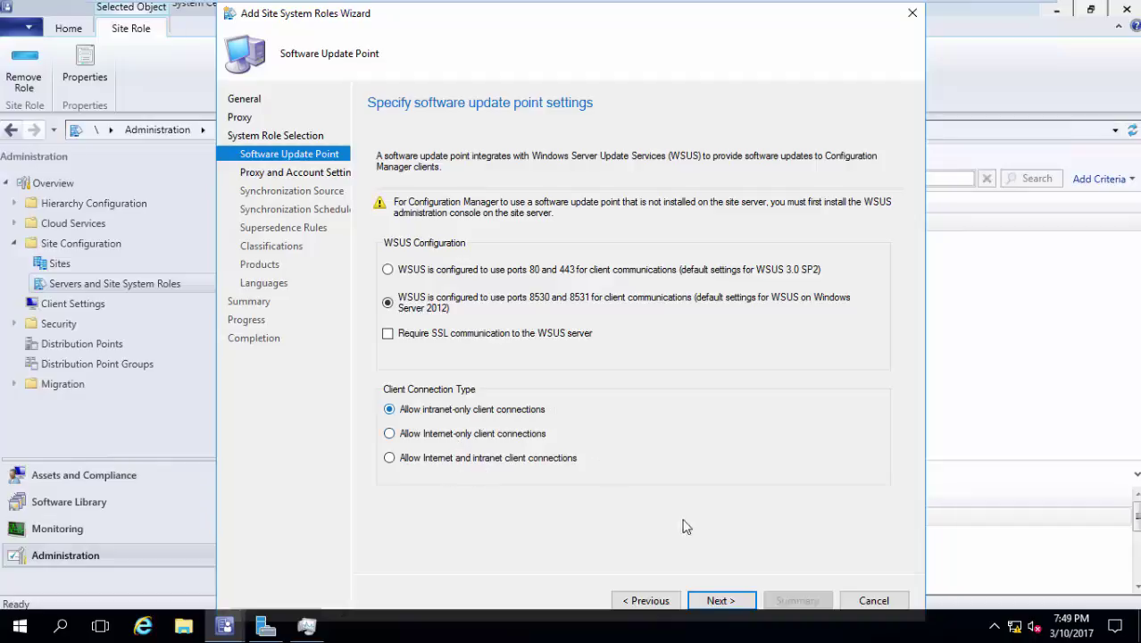
# Step: Use WSUS ports 8530 and 8531 with intranet-only clients, and synchronize from Microsoft Update with all WSUS reporting events created
pyautogui.click(711, 602)
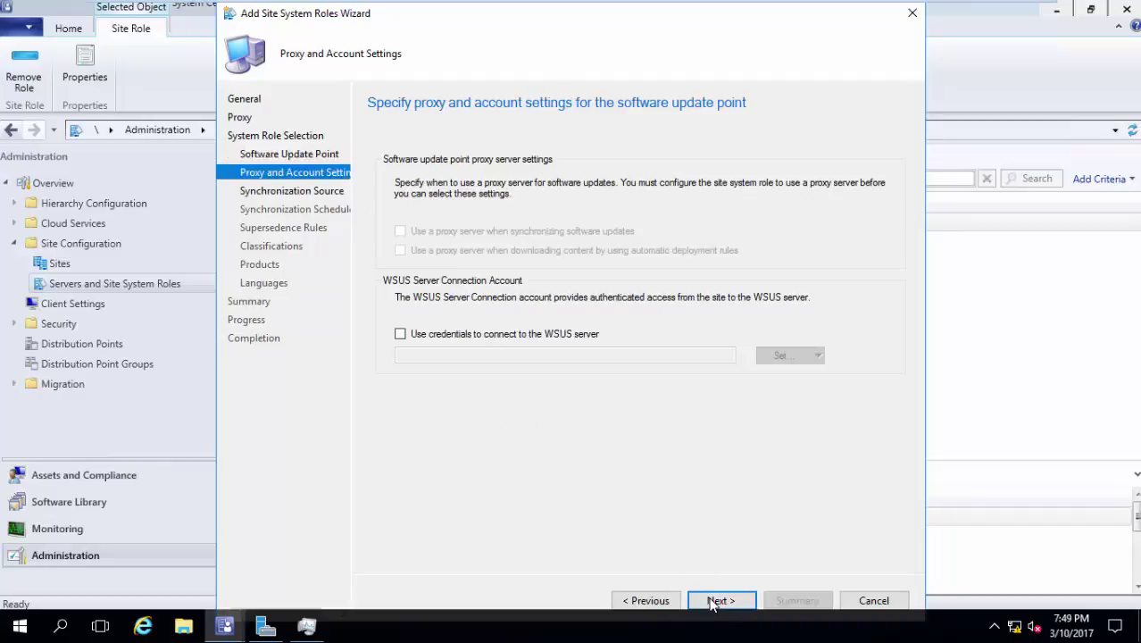
pyautogui.click(724, 601)
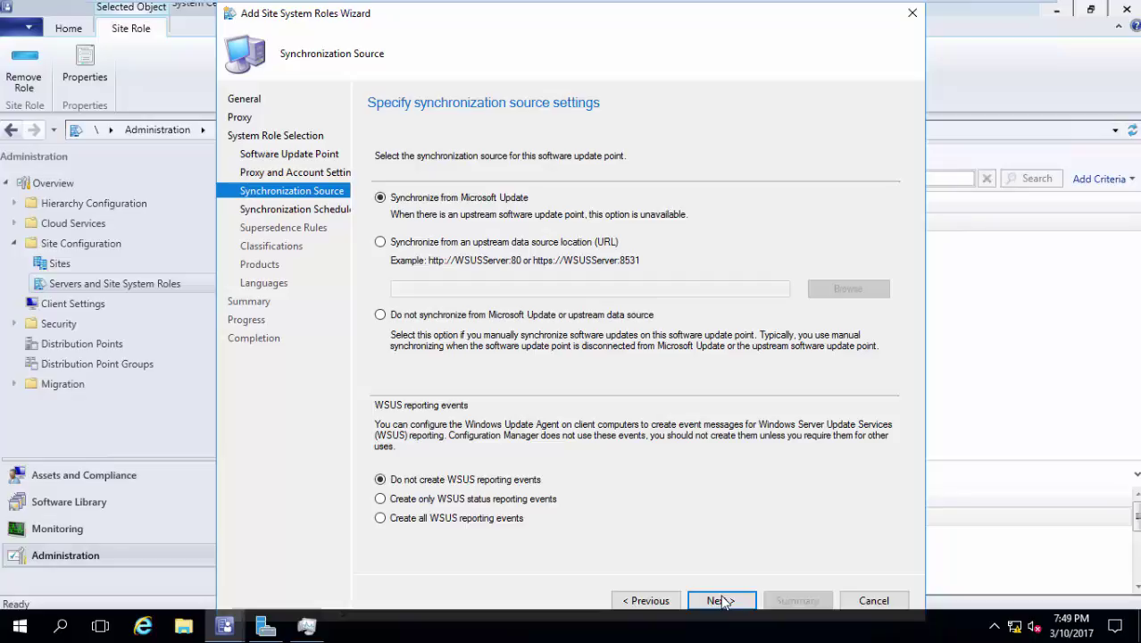
pyautogui.click(467, 518)
pyautogui.click(727, 604)
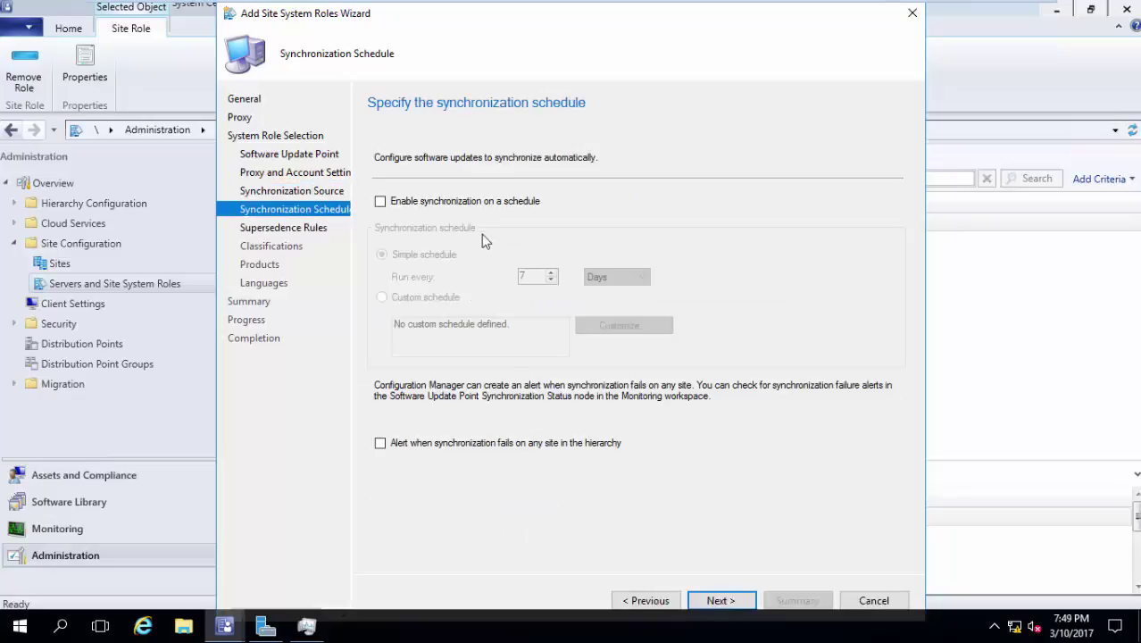
# Step: Enable scheduled synchronization every 7 days, and expire superseded updates after 1 month with the WSUS cleanup wizard enabled
pyautogui.click(497, 204)
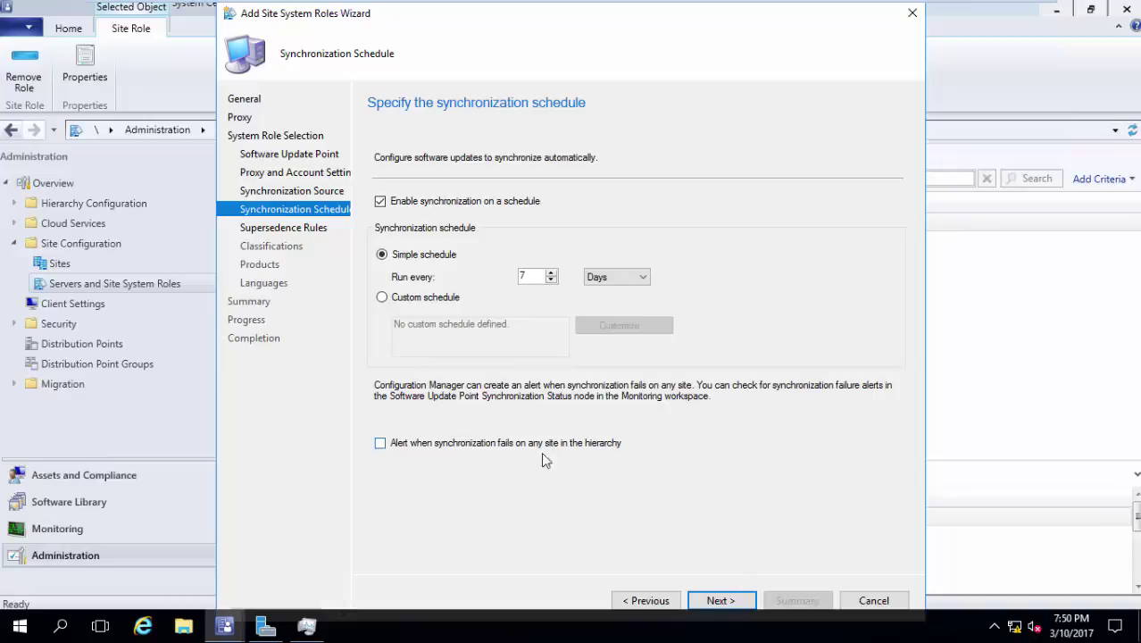
pyautogui.click(714, 602)
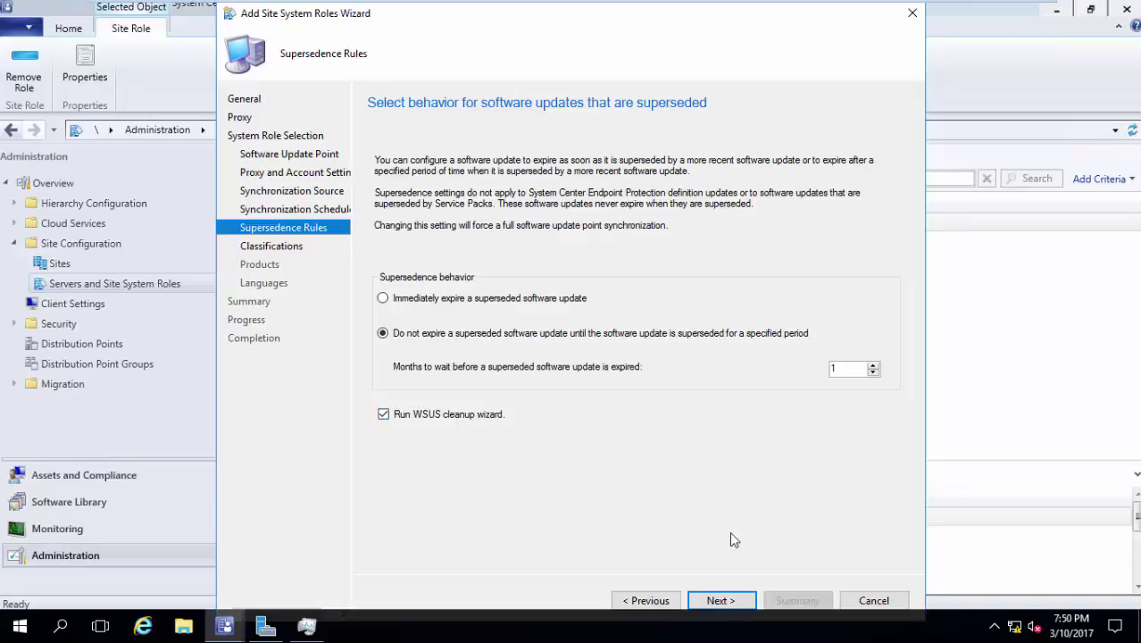
pyautogui.click(717, 602)
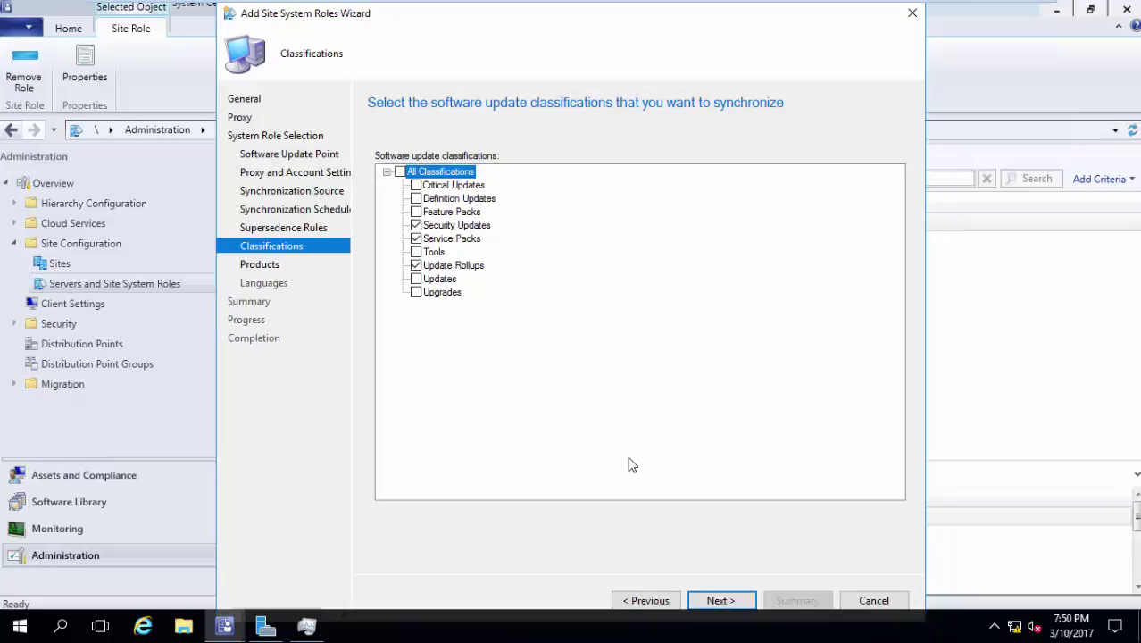
# Step: Keep the Security Updates, Service Packs and Update Rollups classifications, and accept the preselected Microsoft Windows products after reviewing them
pyautogui.click(721, 600)
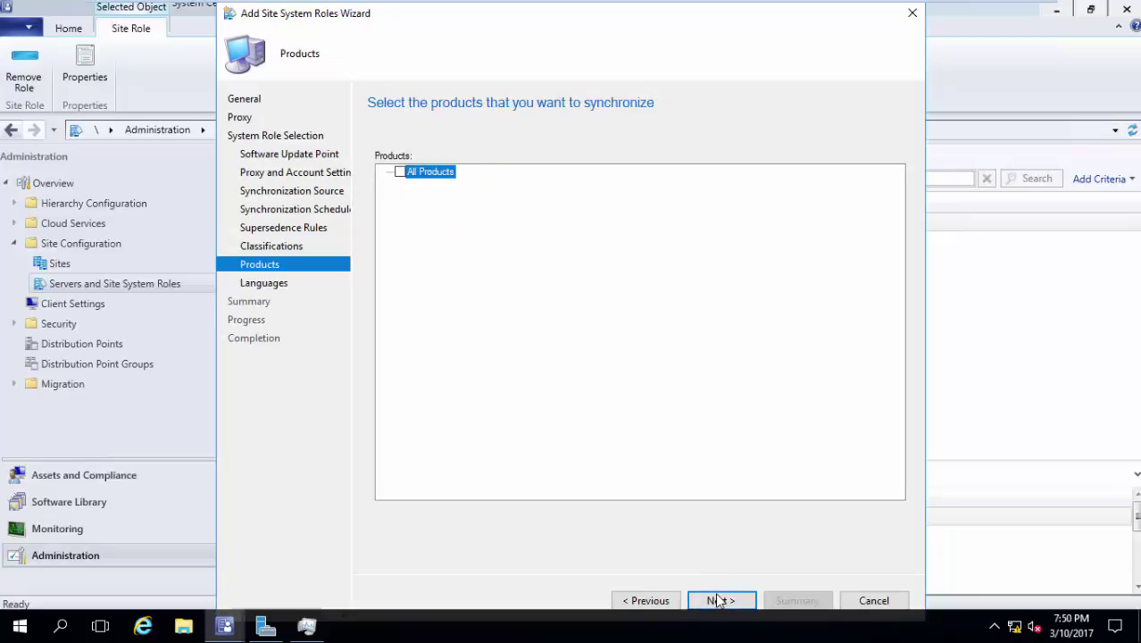
pyautogui.click(387, 171)
pyautogui.click(402, 185)
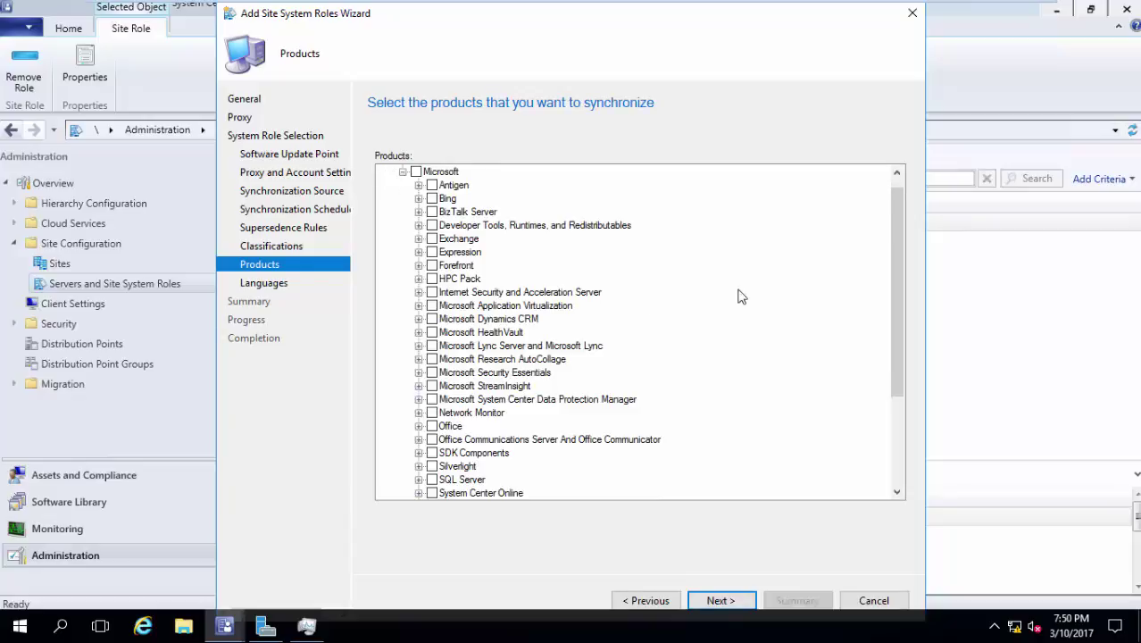
pyautogui.moveTo(898, 309); pyautogui.dragTo(861, 467)
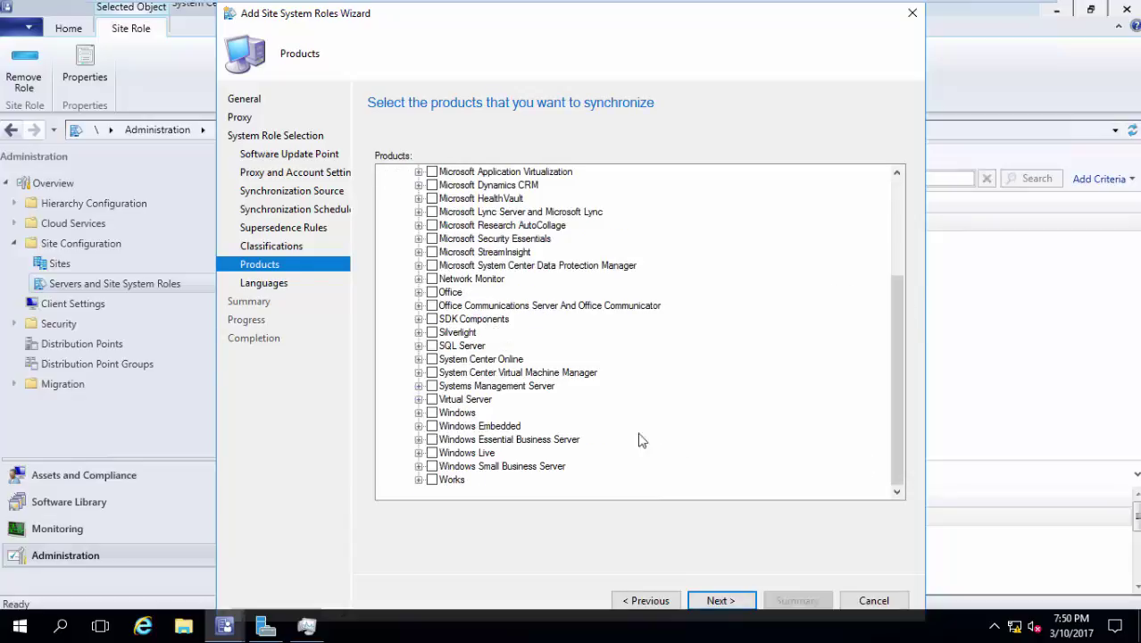
pyautogui.click(418, 413)
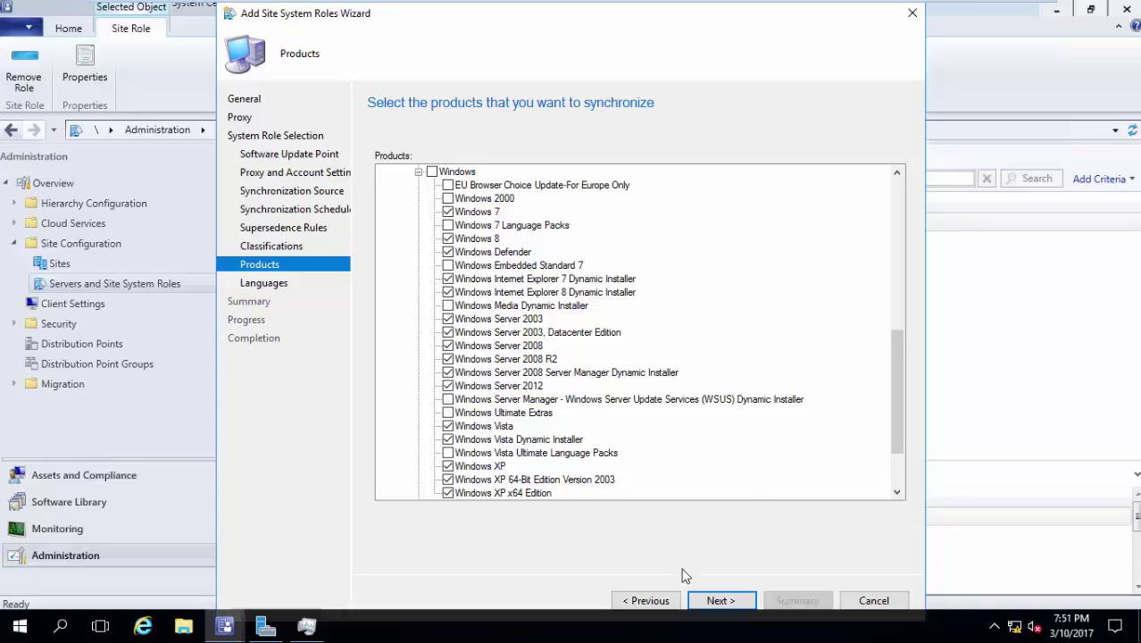
pyautogui.click(724, 601)
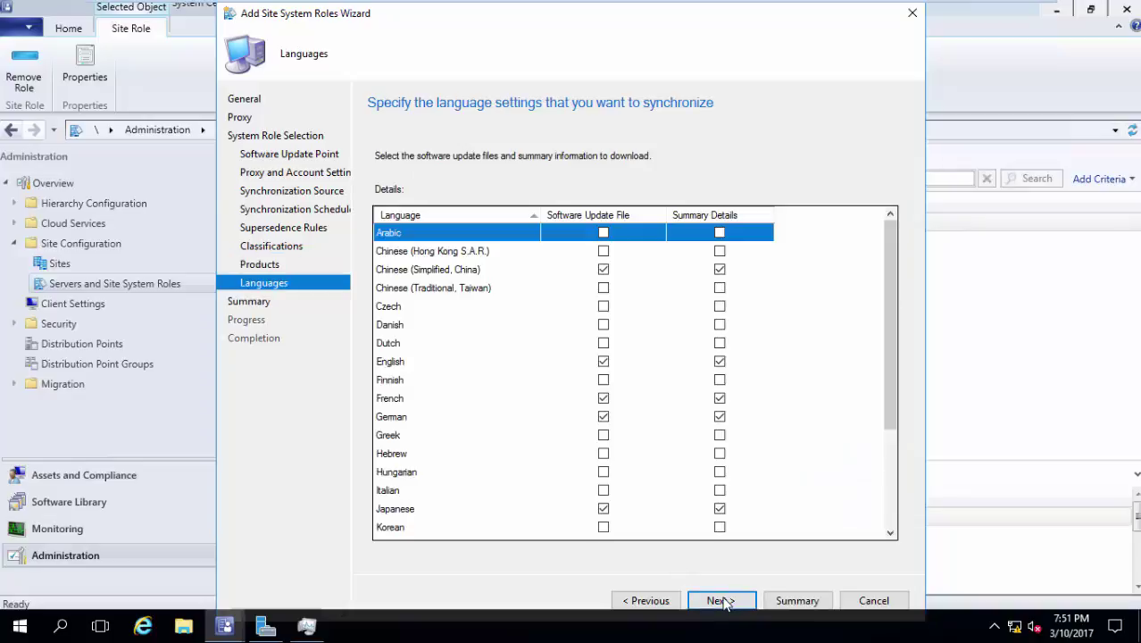
# Step: Clear Chinese (Simplified, China), French, German, Japanese and Russian for update files and summary details, keep only English, and apply the wizard's settings
pyautogui.click(604, 269)
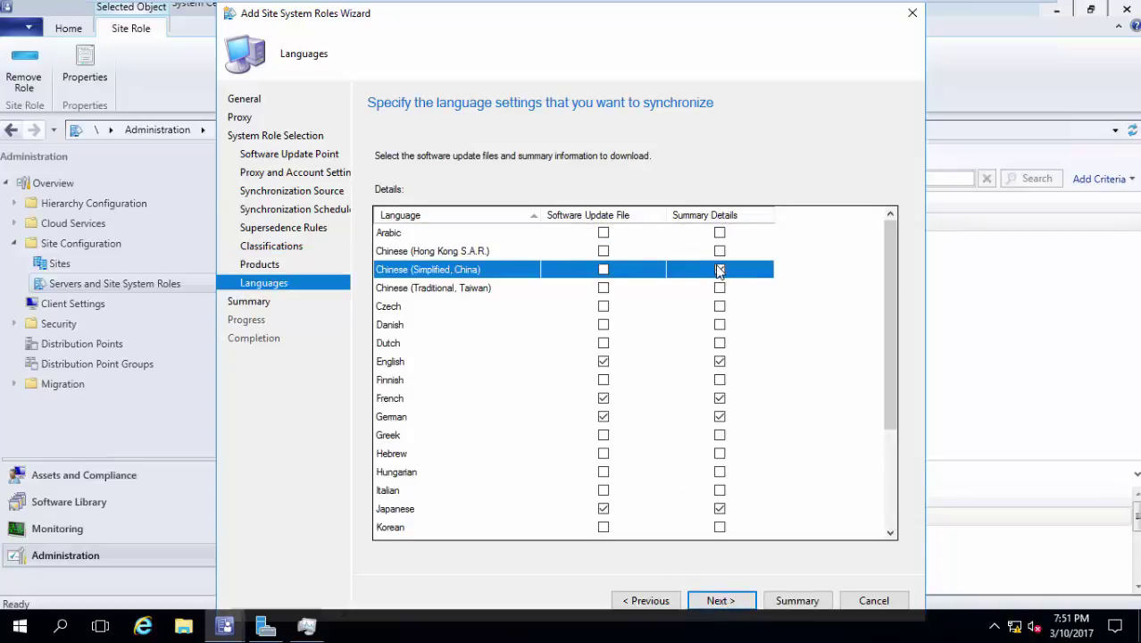
pyautogui.click(720, 269)
pyautogui.click(722, 368)
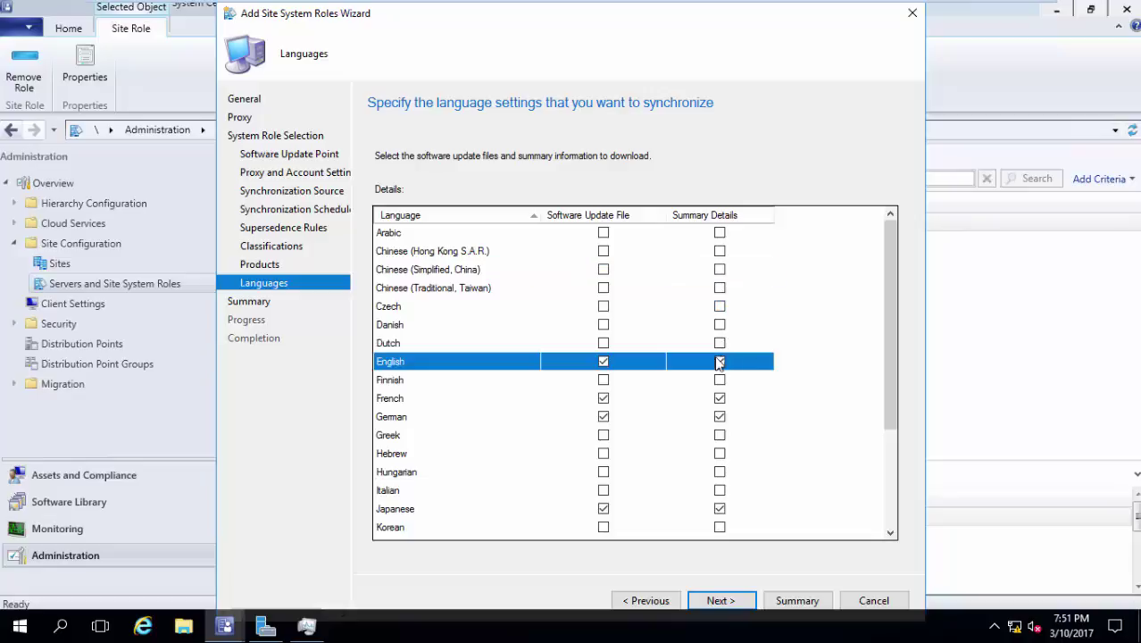
pyautogui.click(605, 362)
pyautogui.click(604, 362)
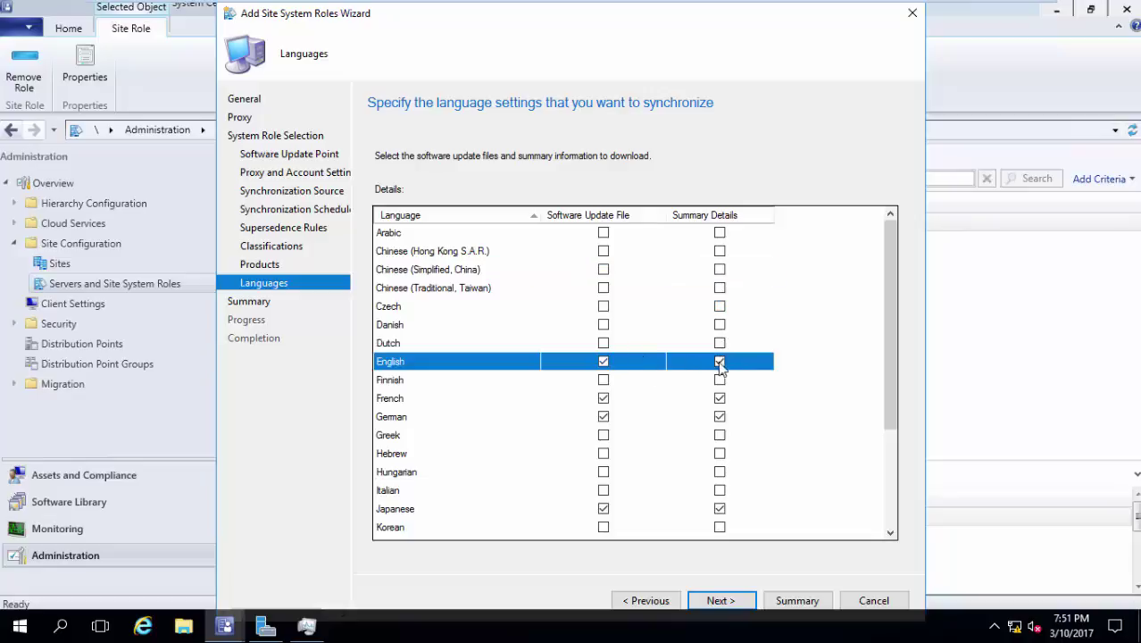
pyautogui.click(610, 420)
pyautogui.click(605, 398)
pyautogui.click(605, 417)
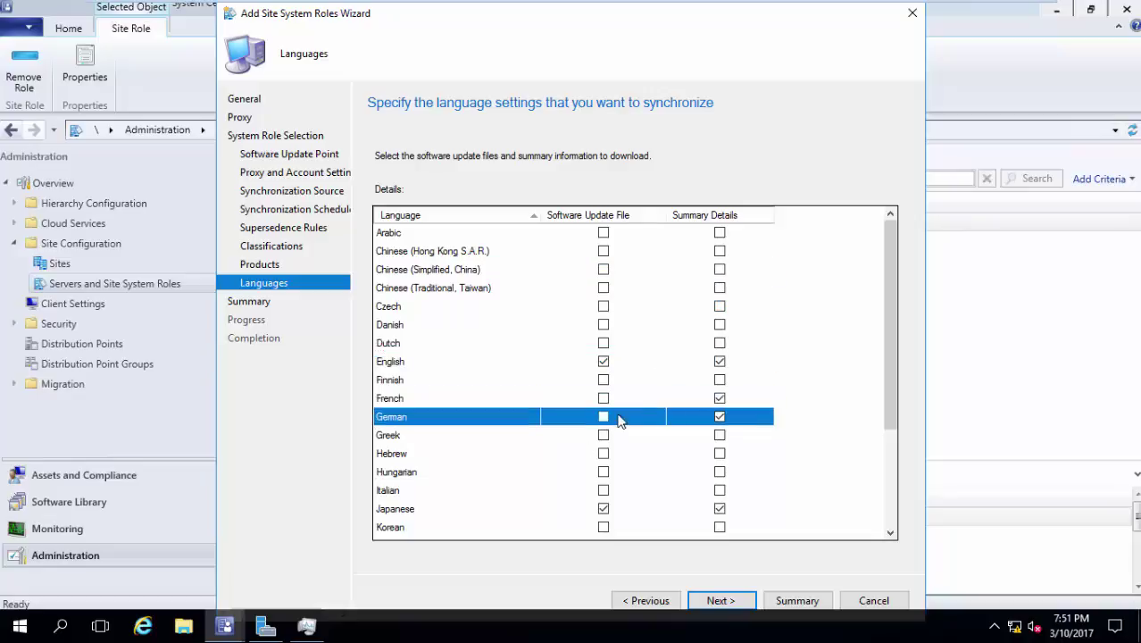
pyautogui.click(720, 398)
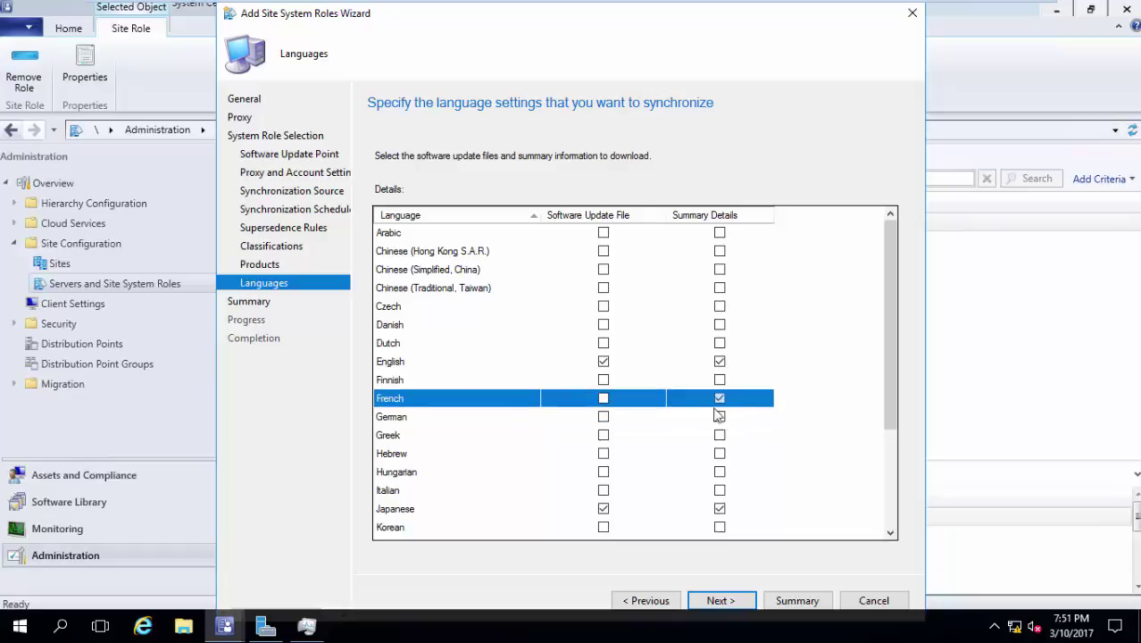
pyautogui.click(613, 510)
pyautogui.click(611, 511)
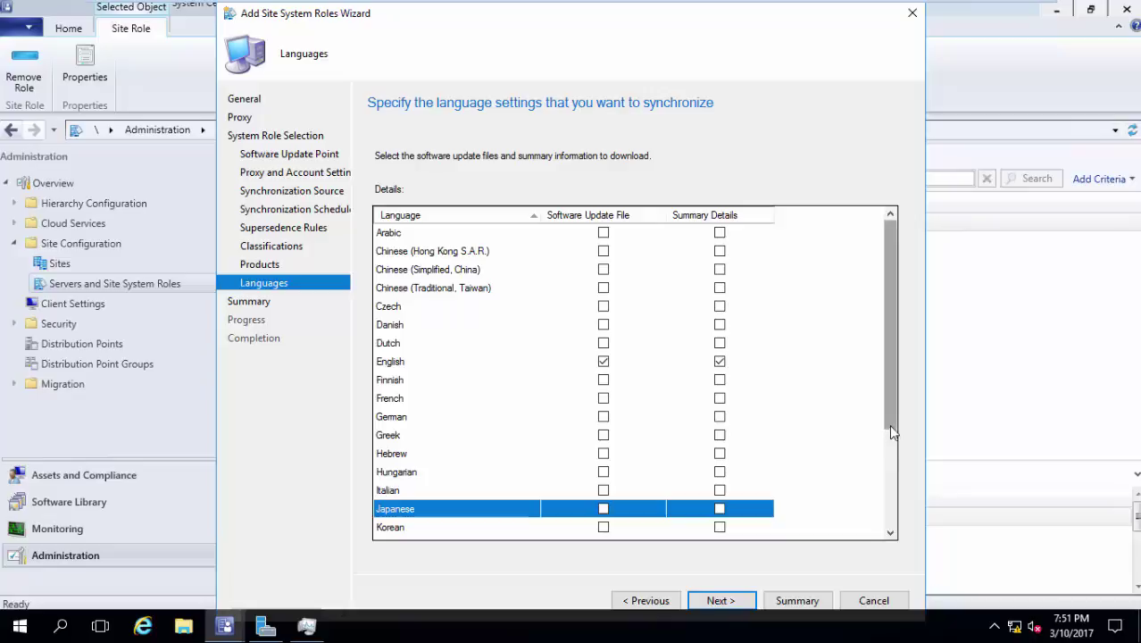
pyautogui.moveTo(887, 426); pyautogui.dragTo(885, 545)
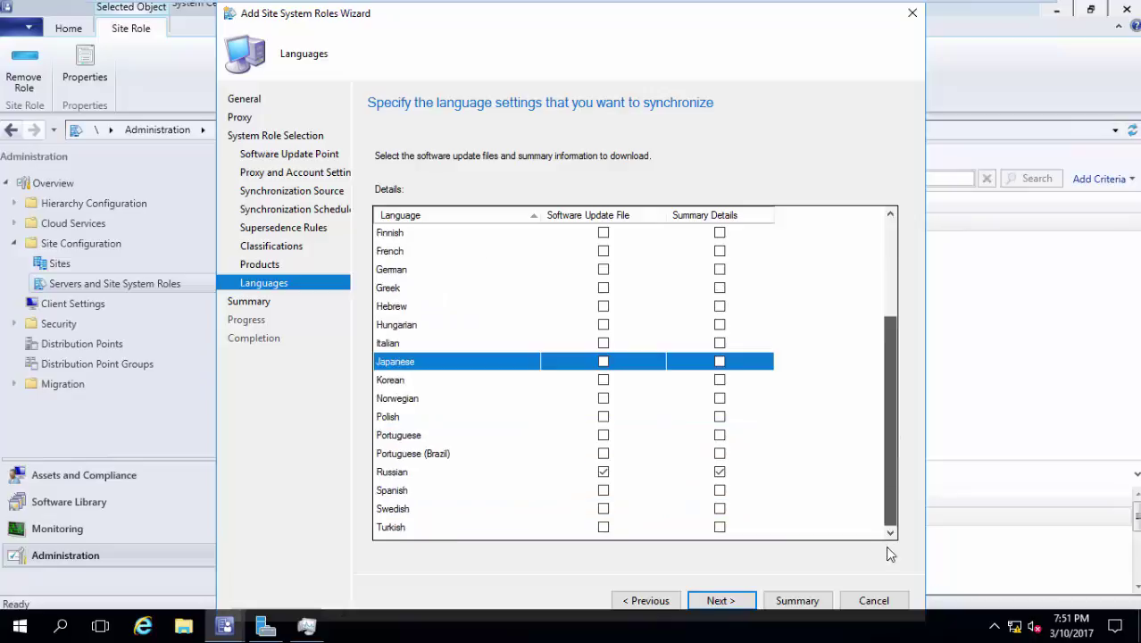
pyautogui.click(611, 478)
pyautogui.click(719, 472)
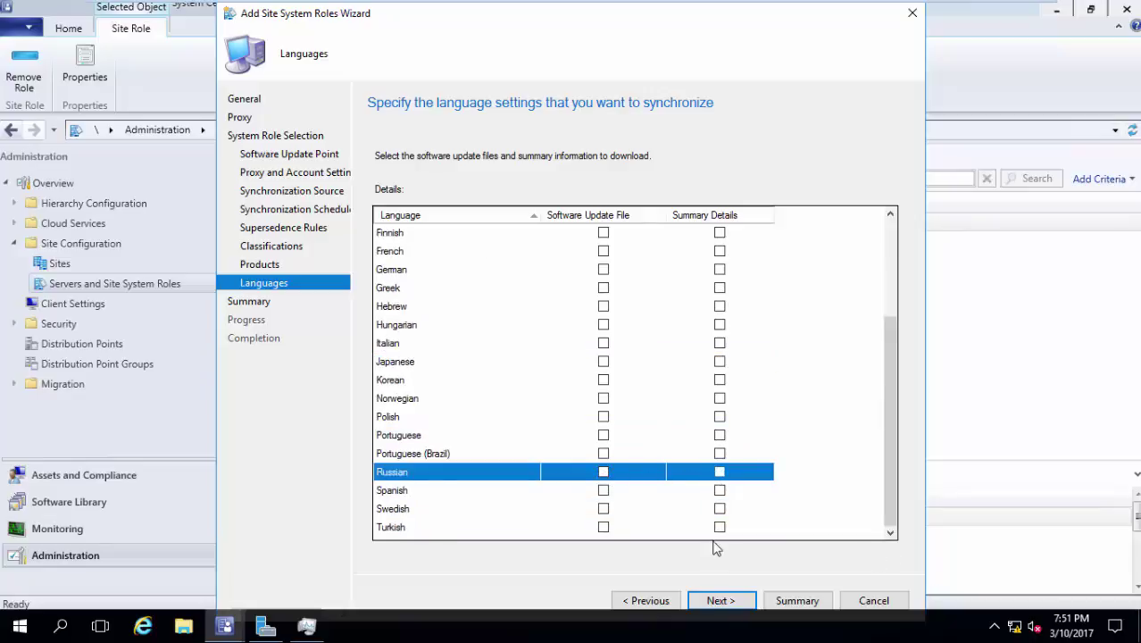
pyautogui.click(720, 601)
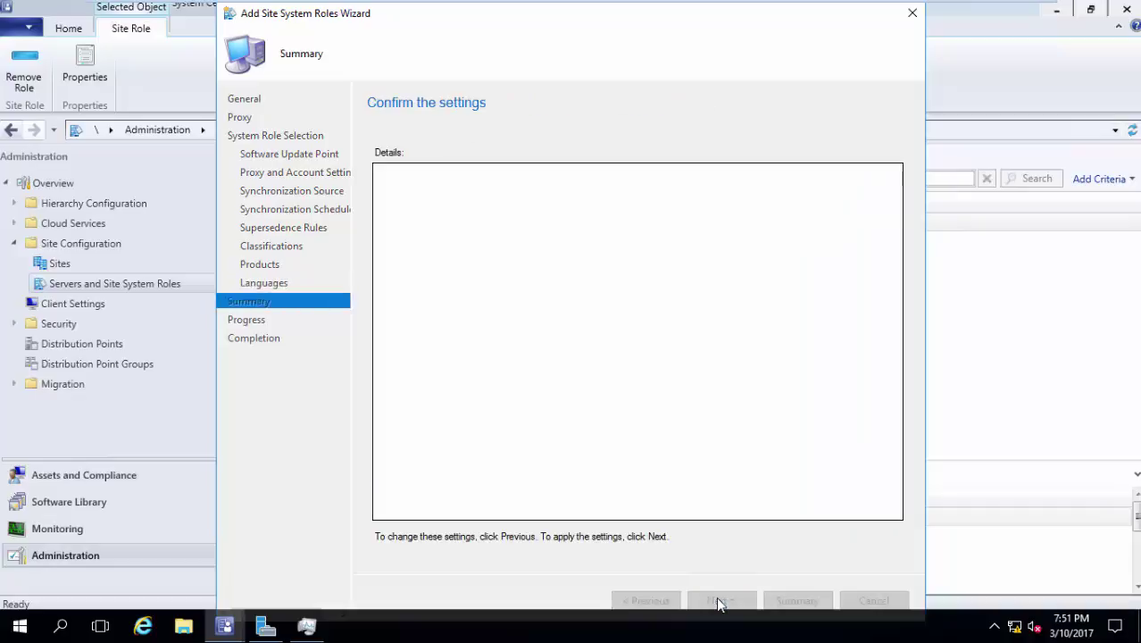
pyautogui.click(720, 601)
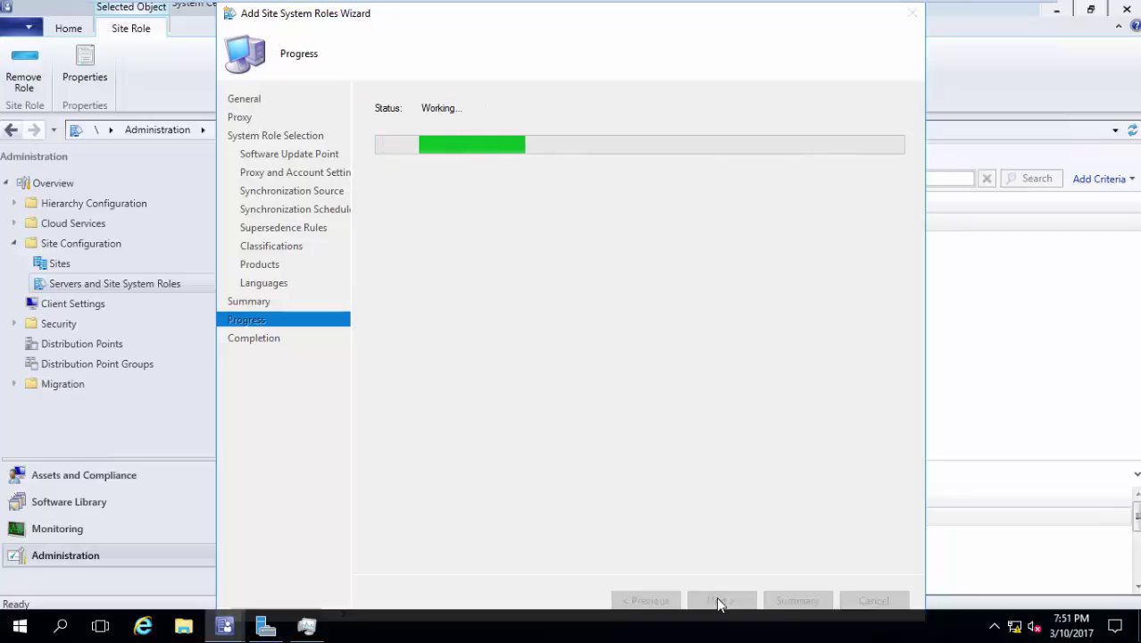
# Step: Switch to File Explorer and open the Logs folder in C:\Program Files\Microsoft Configuration Manager
pyautogui.click(185, 627)
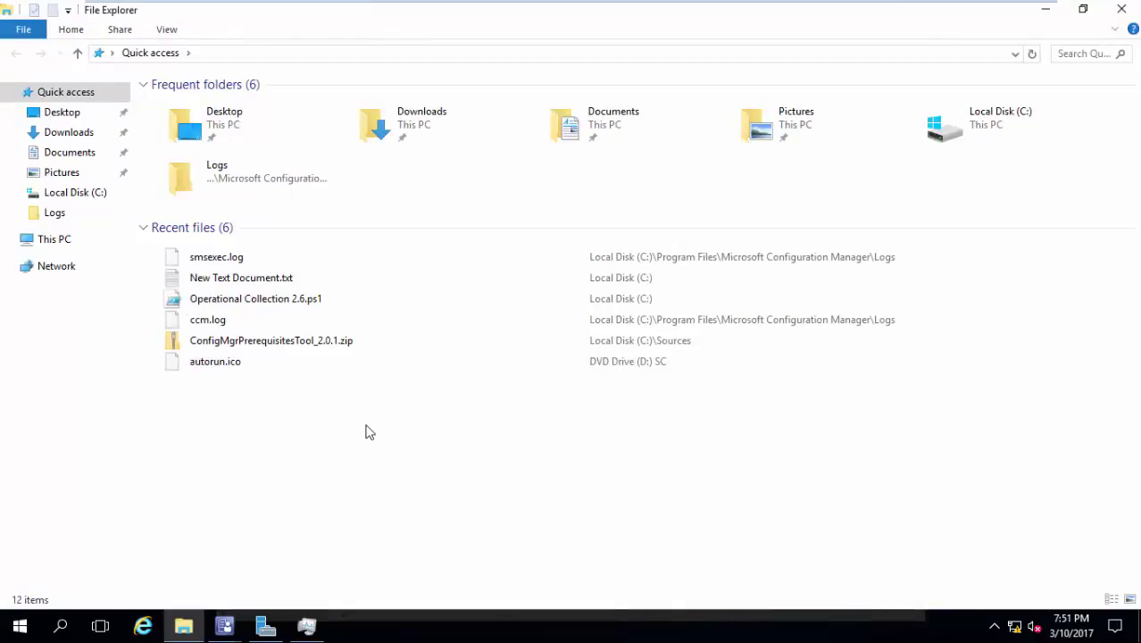
pyautogui.click(76, 248)
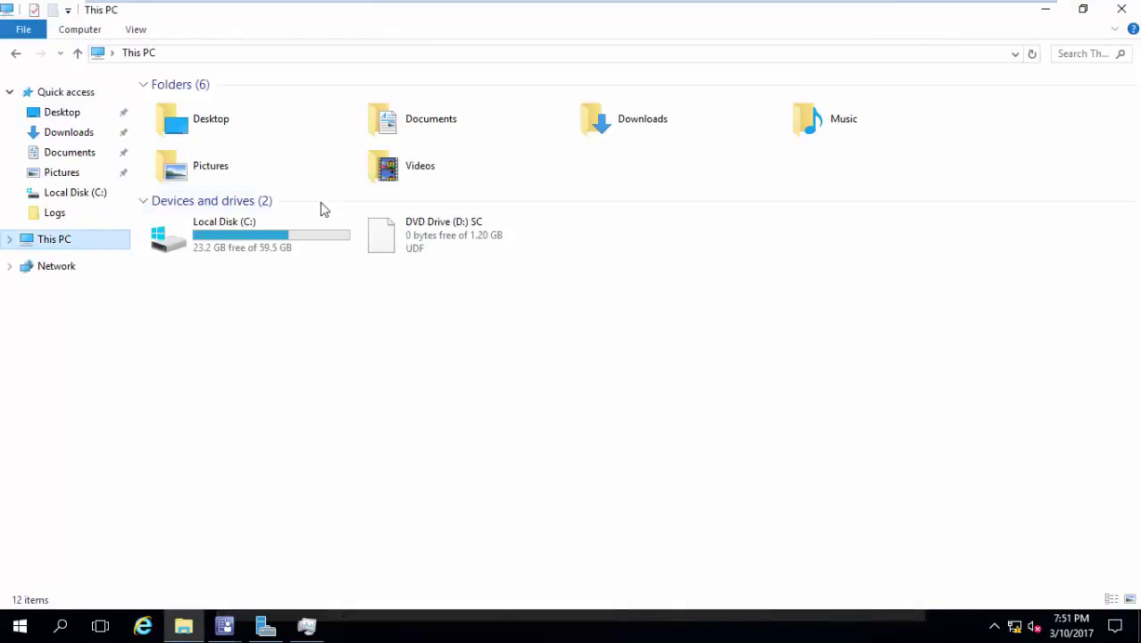
pyautogui.doubleClick(275, 248)
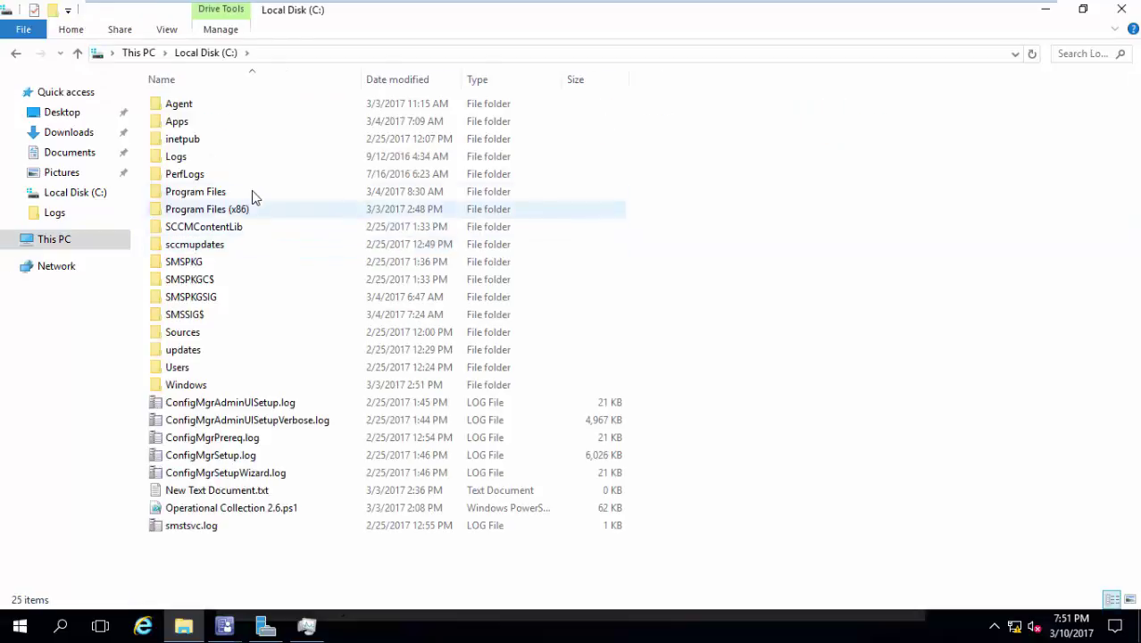
pyautogui.doubleClick(252, 193)
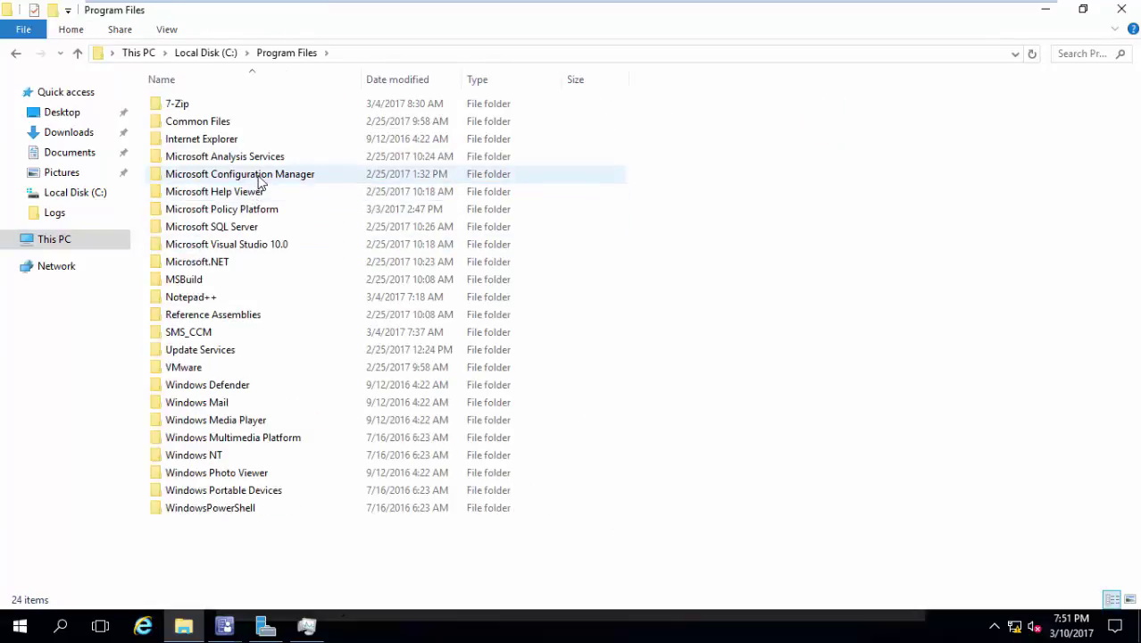
pyautogui.doubleClick(258, 176)
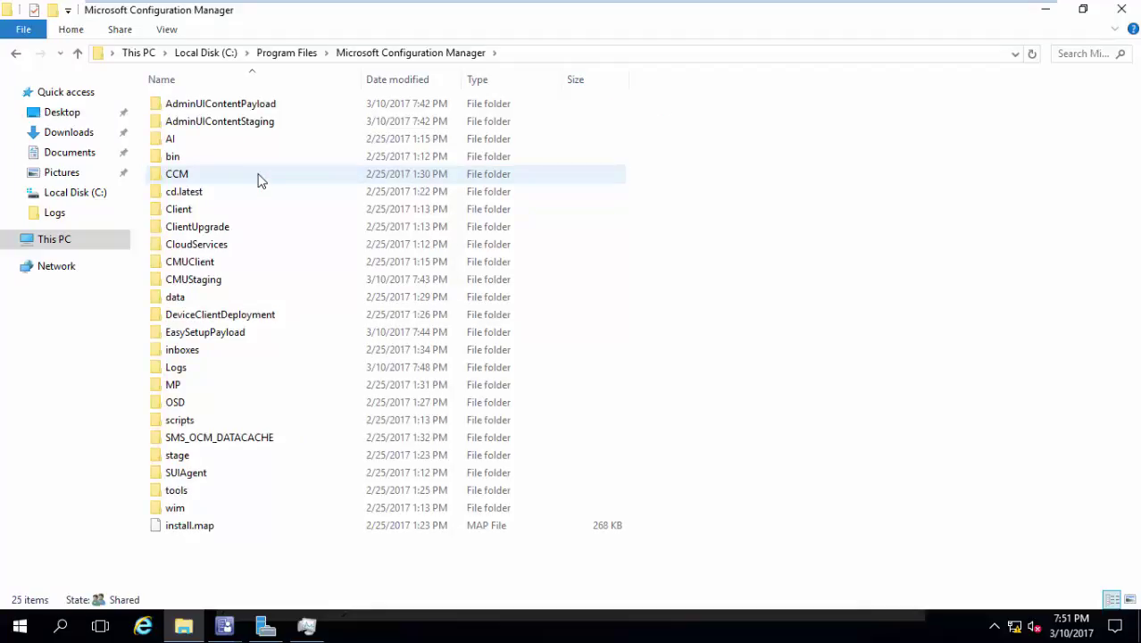
pyautogui.doubleClick(198, 375)
# Step: Open SUPSetup.log, check the entry on the software update point's installation result, and close the log
pyautogui.scroll(-10, 198, 375)
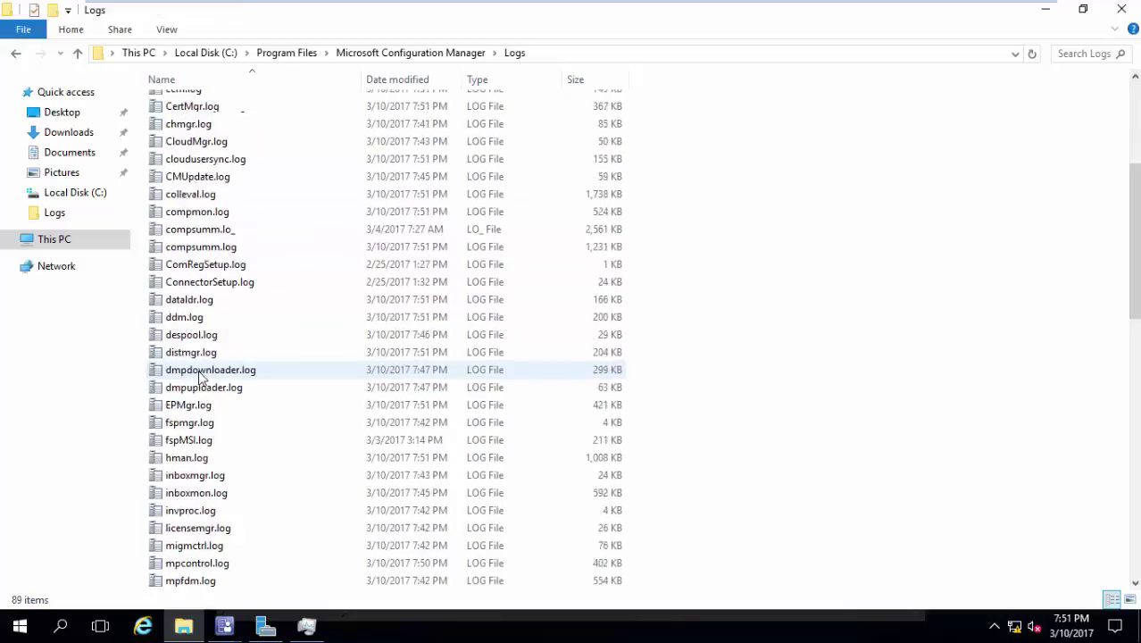
pyautogui.scroll(-10, 200, 375)
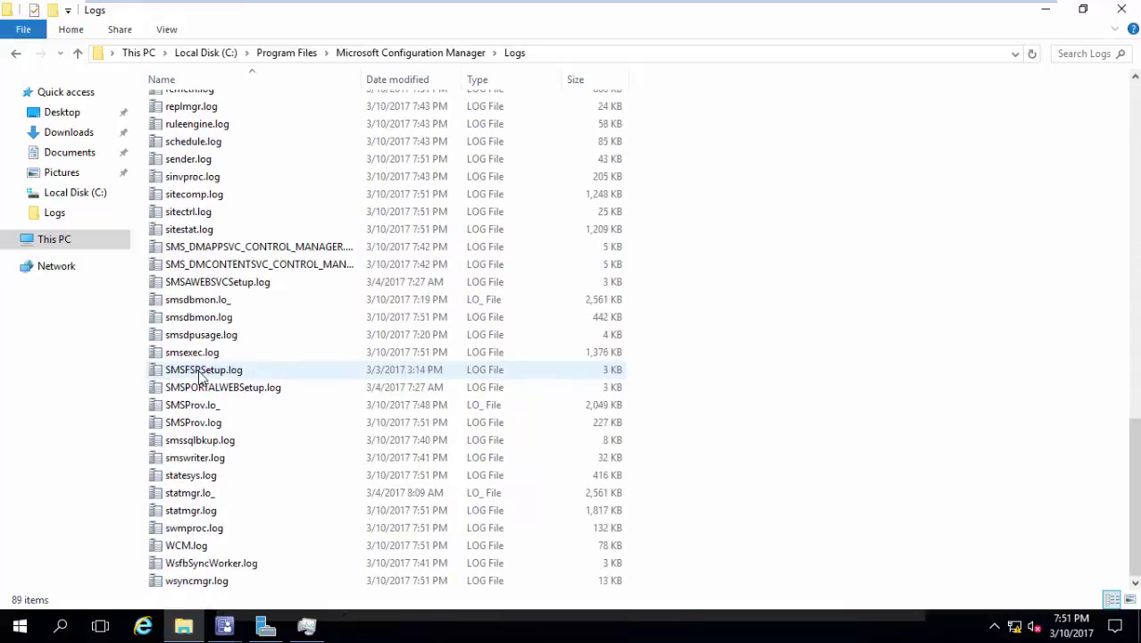
pyautogui.click(202, 425)
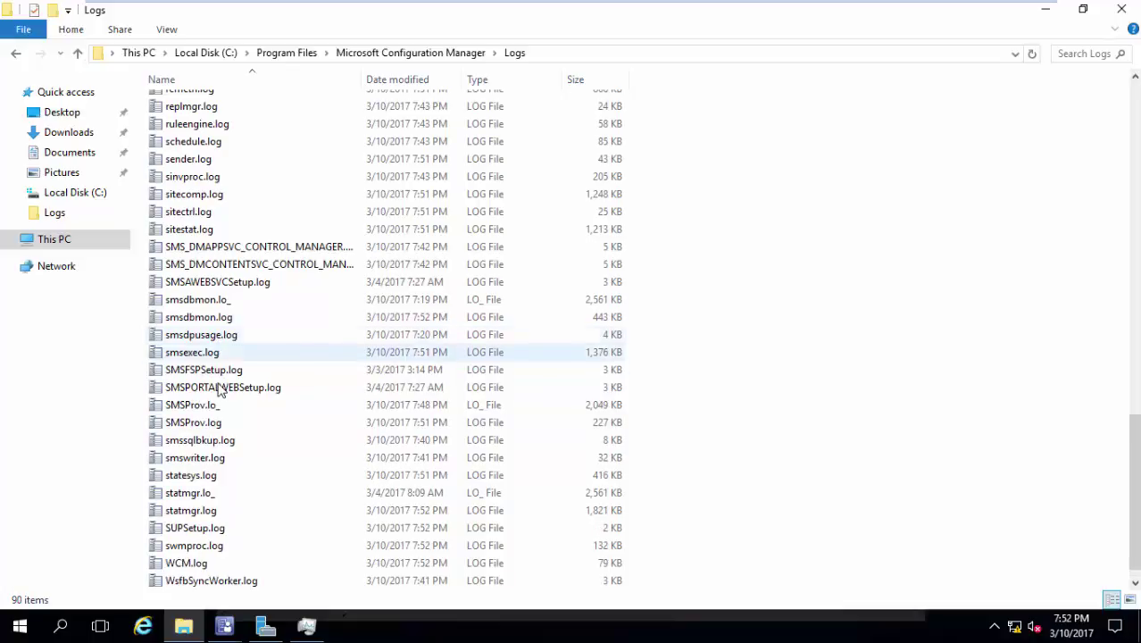
pyautogui.scroll(-1, 239, 481)
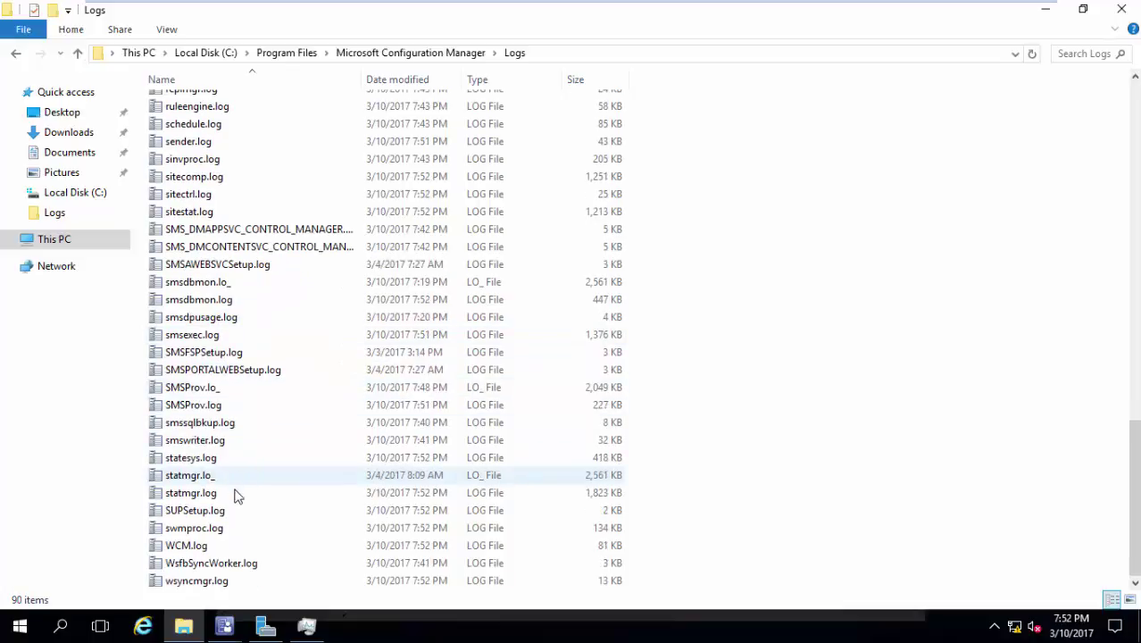
pyautogui.click(230, 512)
pyautogui.doubleClick(229, 511)
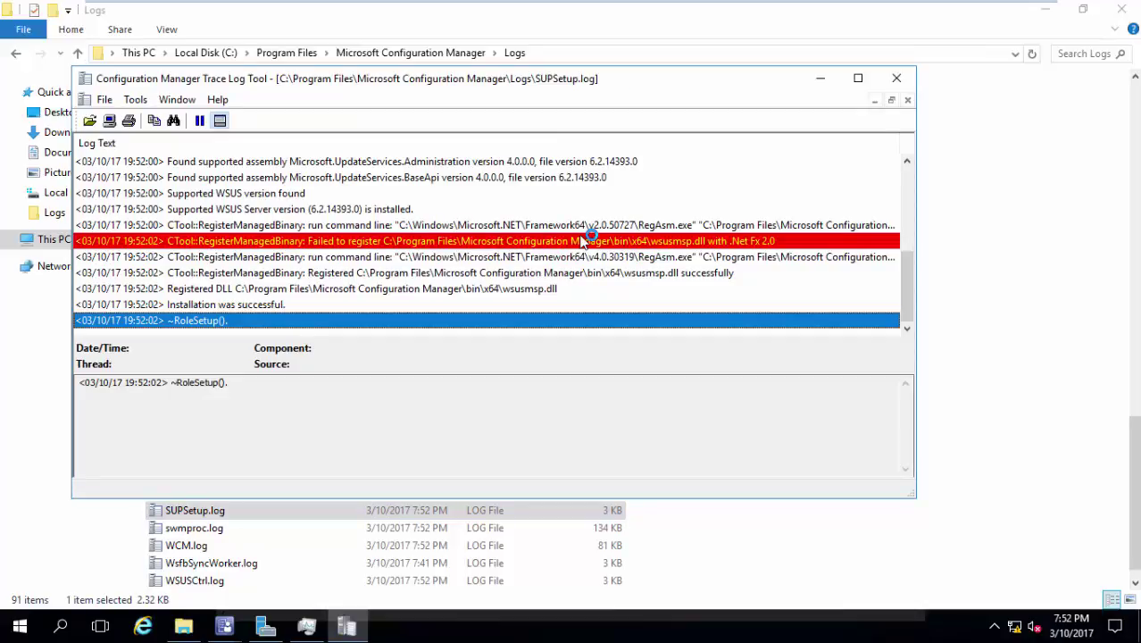
pyautogui.click(272, 306)
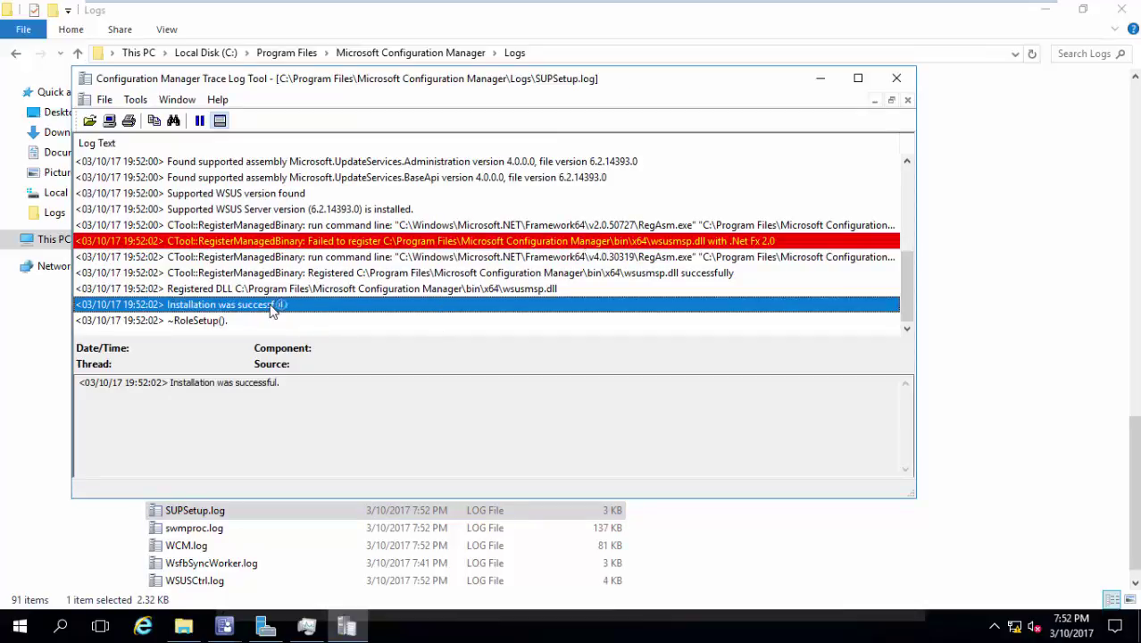
pyautogui.click(896, 78)
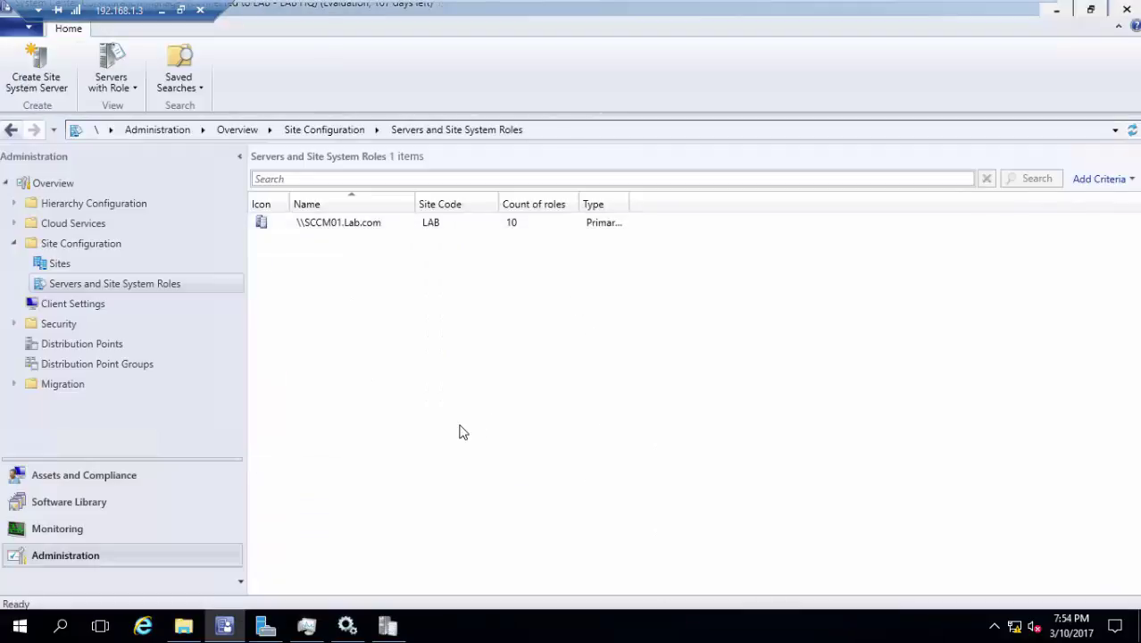
# Step: In the Configuration Manager console, run a site-wide synchronization from All Software Updates in the Software Library
pyautogui.click(124, 509)
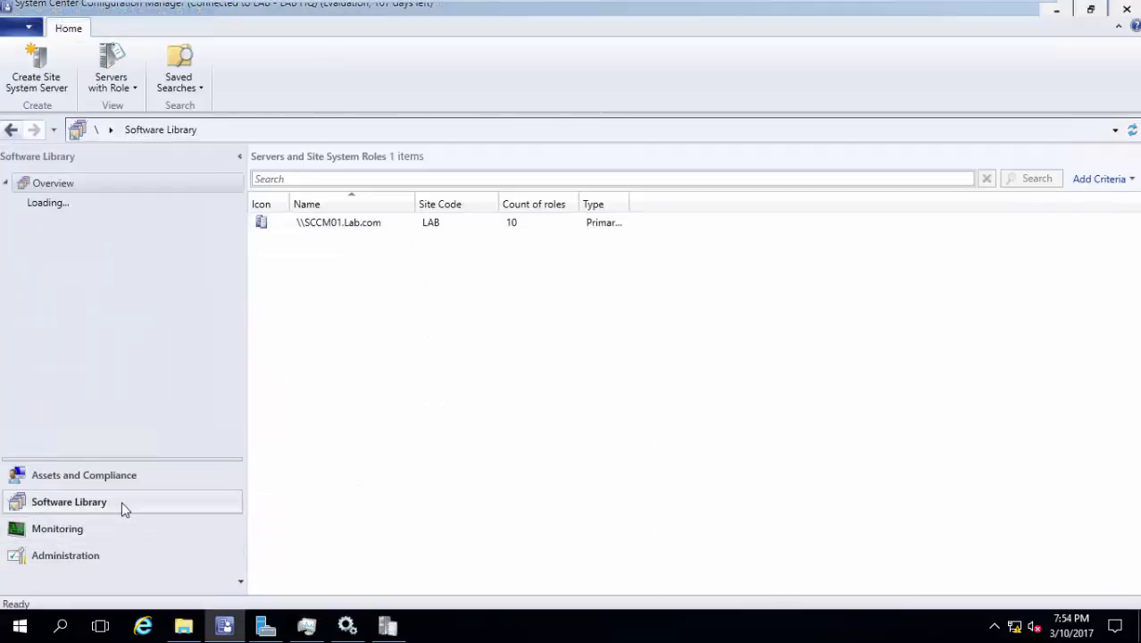
pyautogui.click(13, 223)
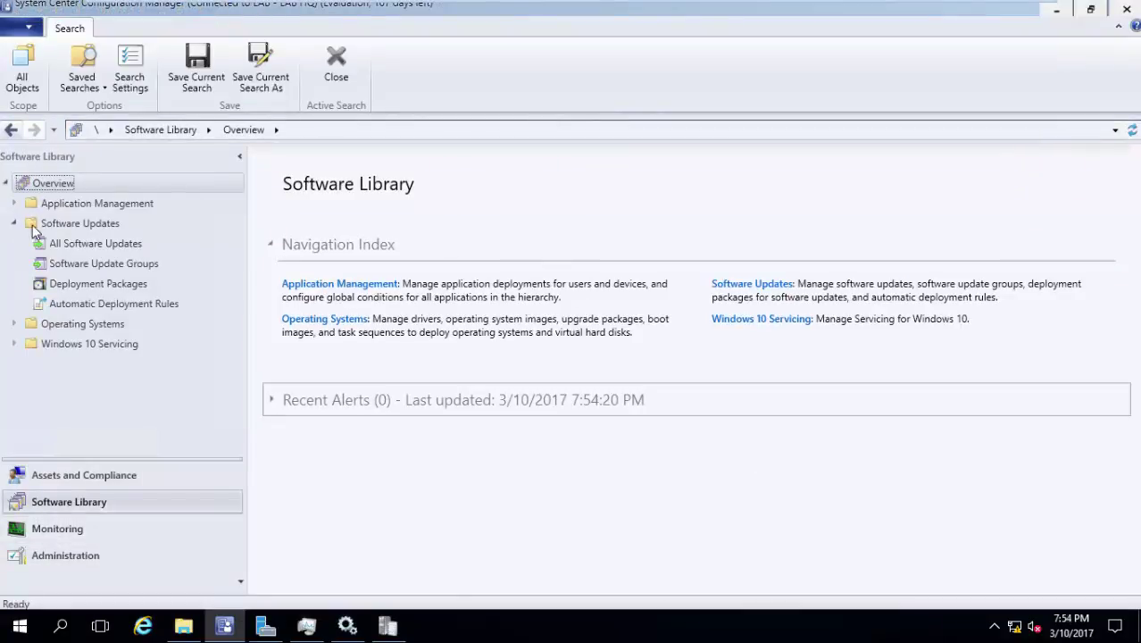
pyautogui.click(65, 242)
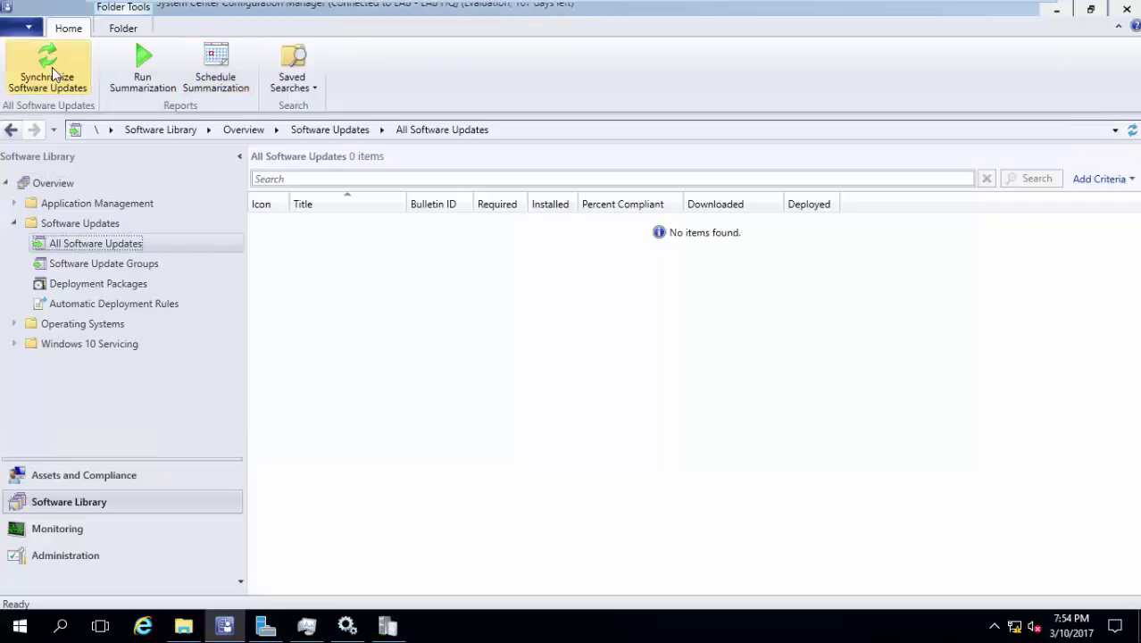
pyautogui.click(49, 71)
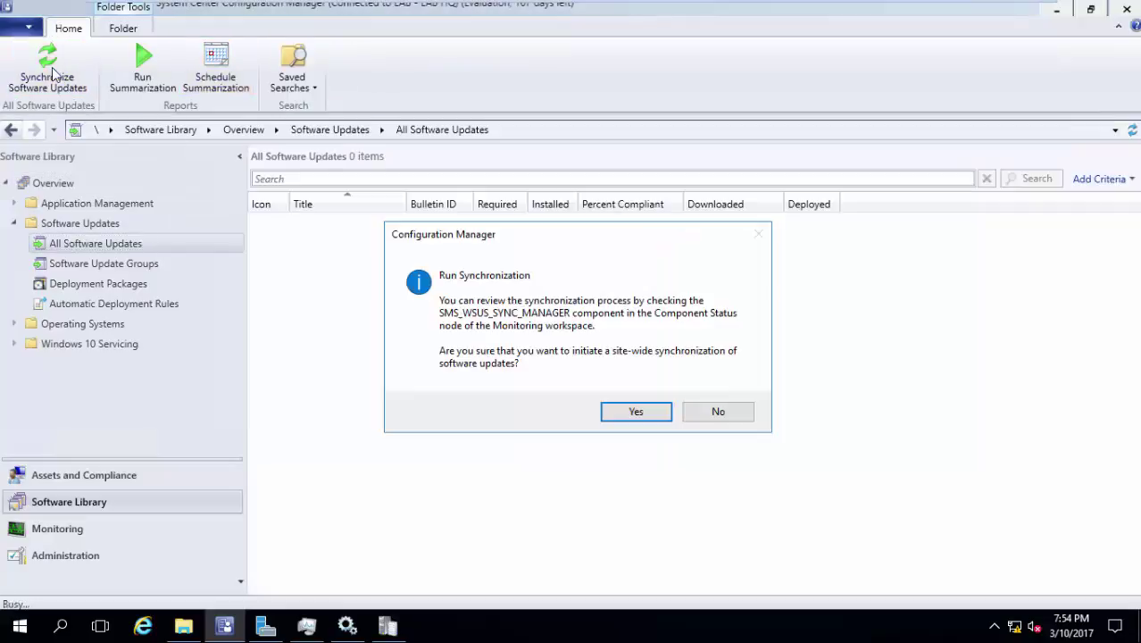
pyautogui.click(635, 411)
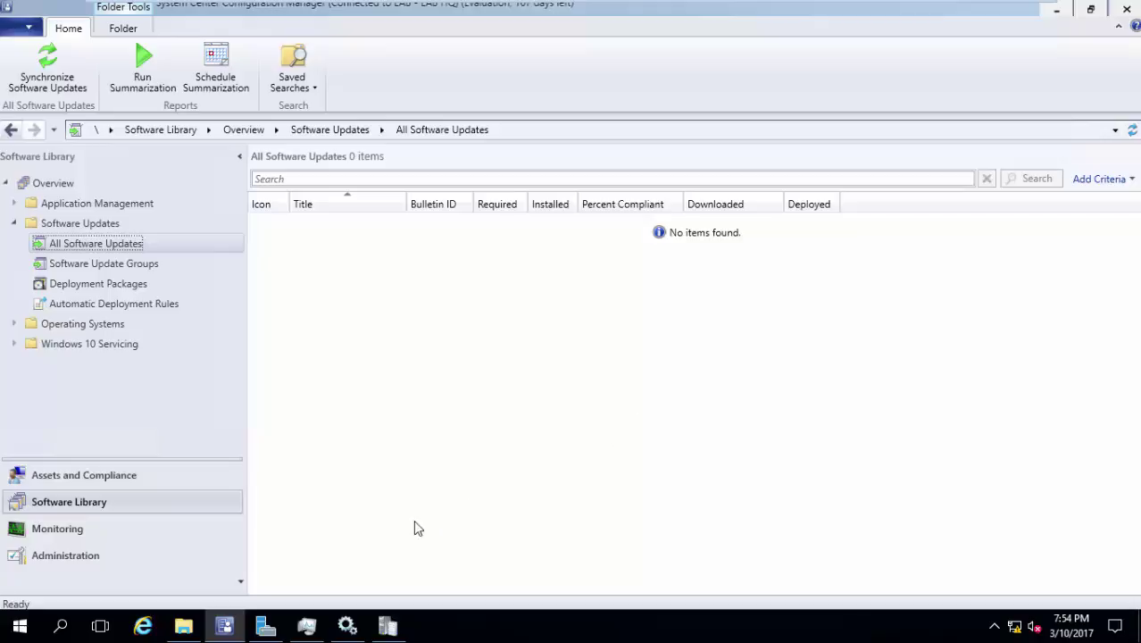
# Step: Switch to File Explorer, open WSUSCtrl.log from the Configuration Manager logs, check the WSUS component health entry, and close it
pyautogui.click(183, 625)
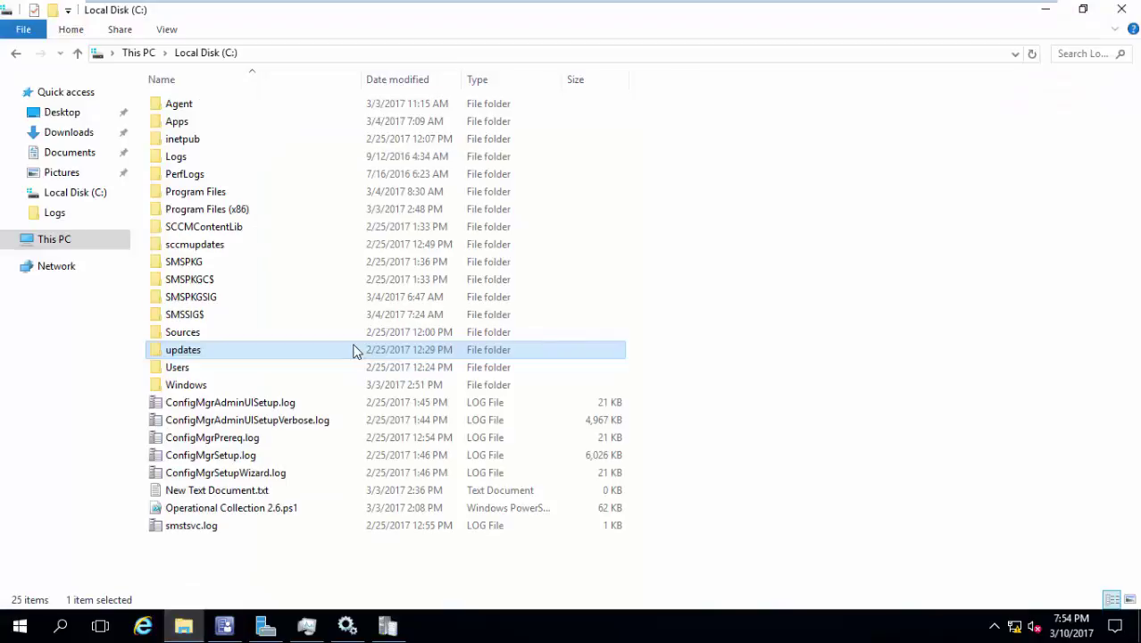
pyautogui.click(76, 214)
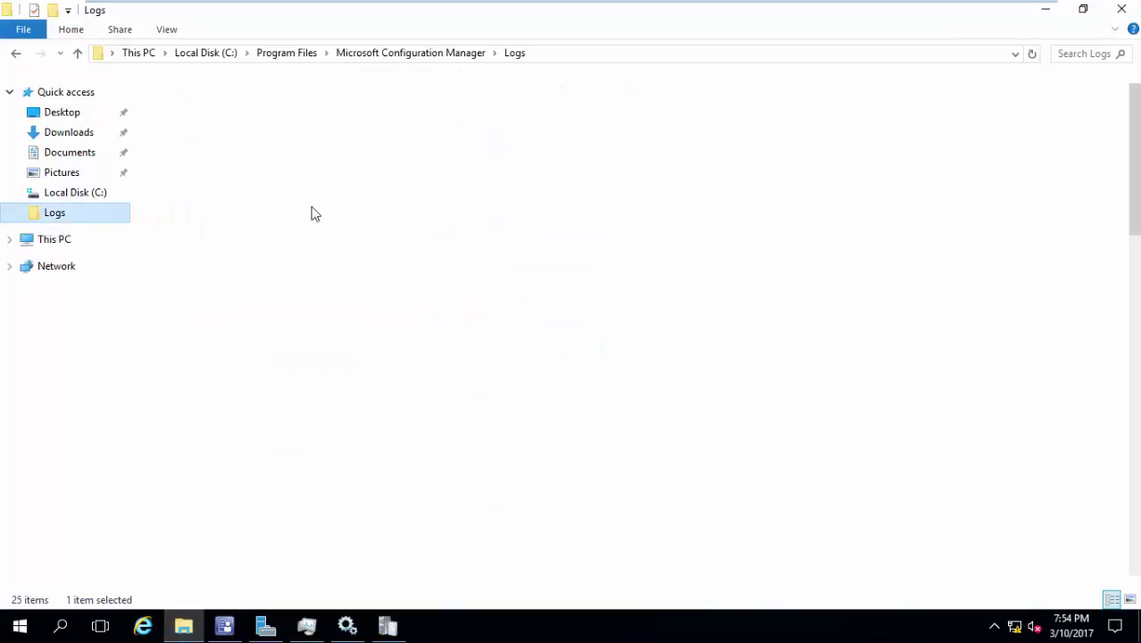
pyautogui.scroll(-12, 311, 213)
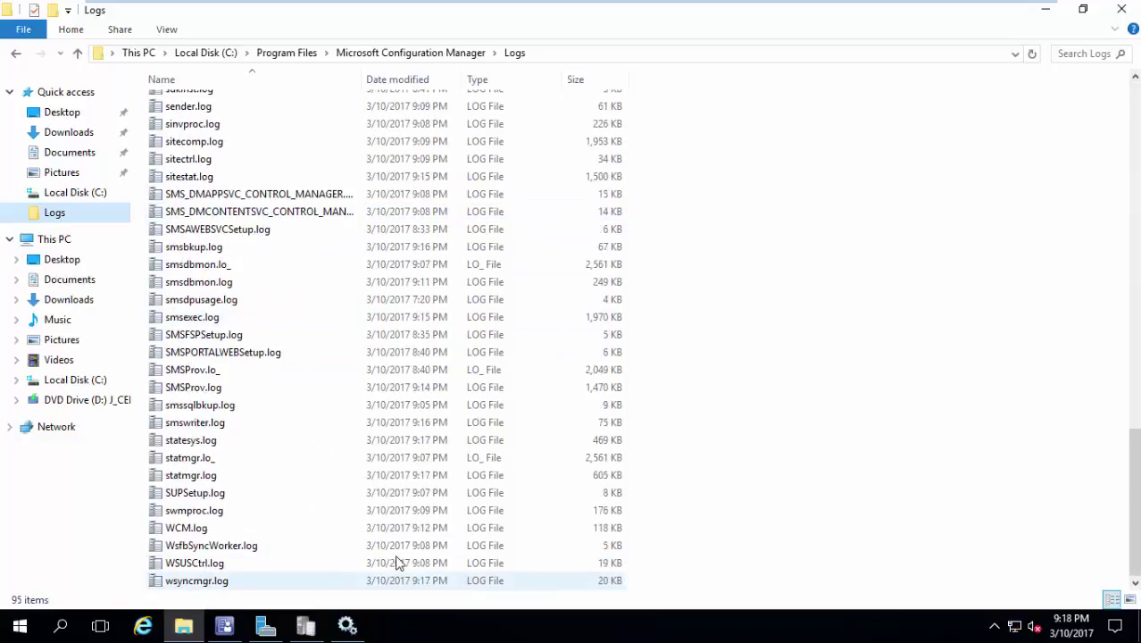
pyautogui.doubleClick(387, 562)
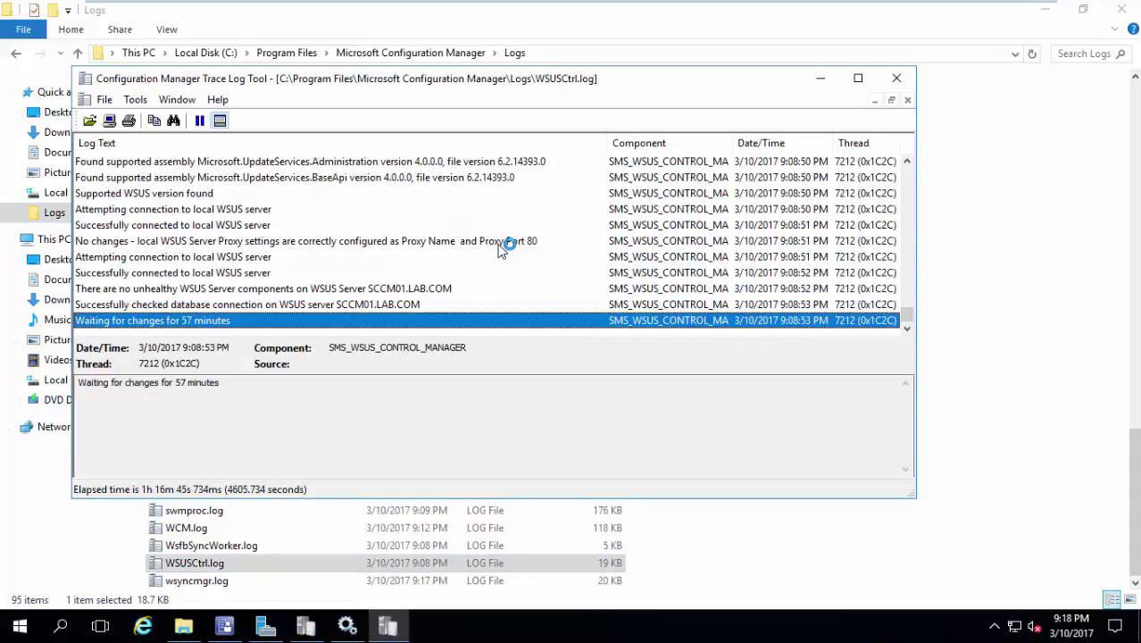
pyautogui.click(438, 288)
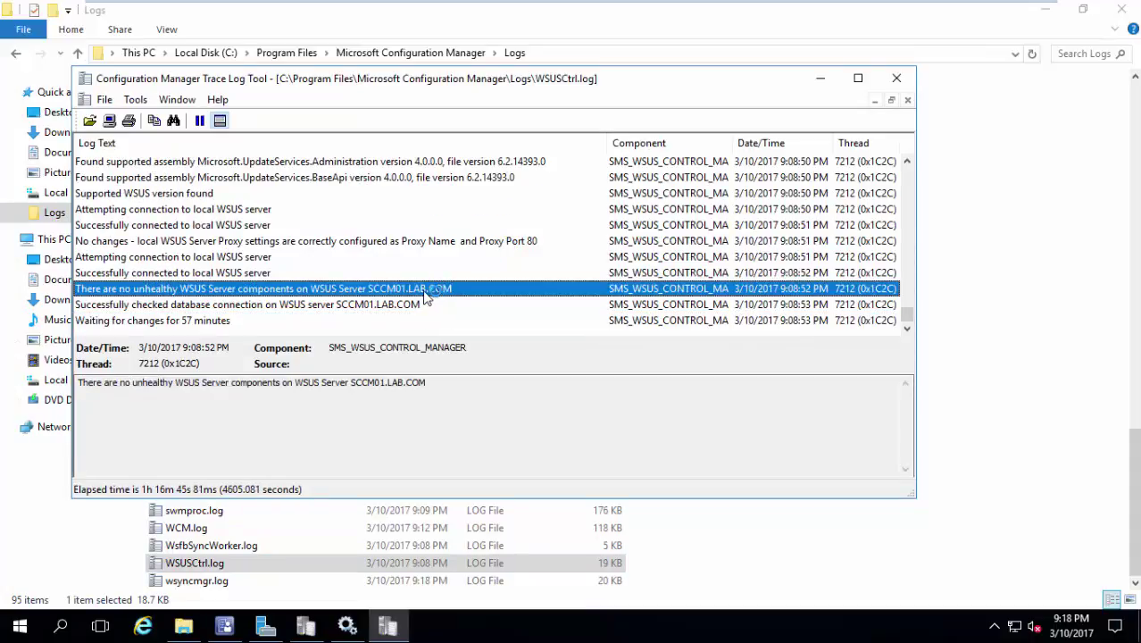
pyautogui.click(897, 78)
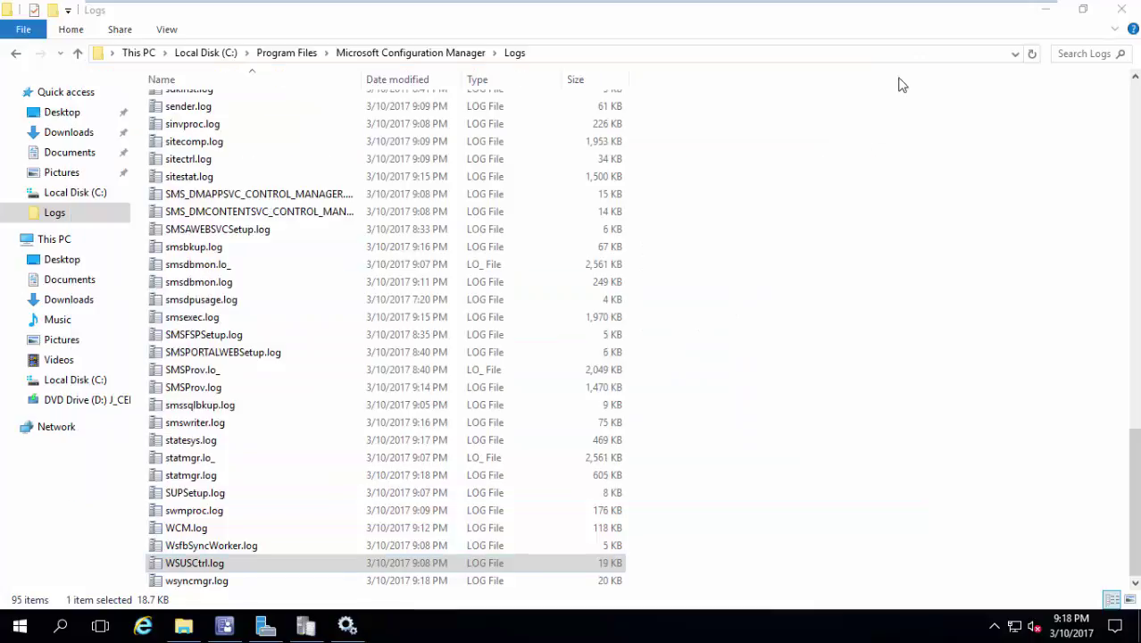
# Step: Open wsyncmgr.log, examine its category and update synchronization entries, and return to the console's All Software Updates list
pyautogui.click(272, 581)
pyautogui.doubleClick(270, 581)
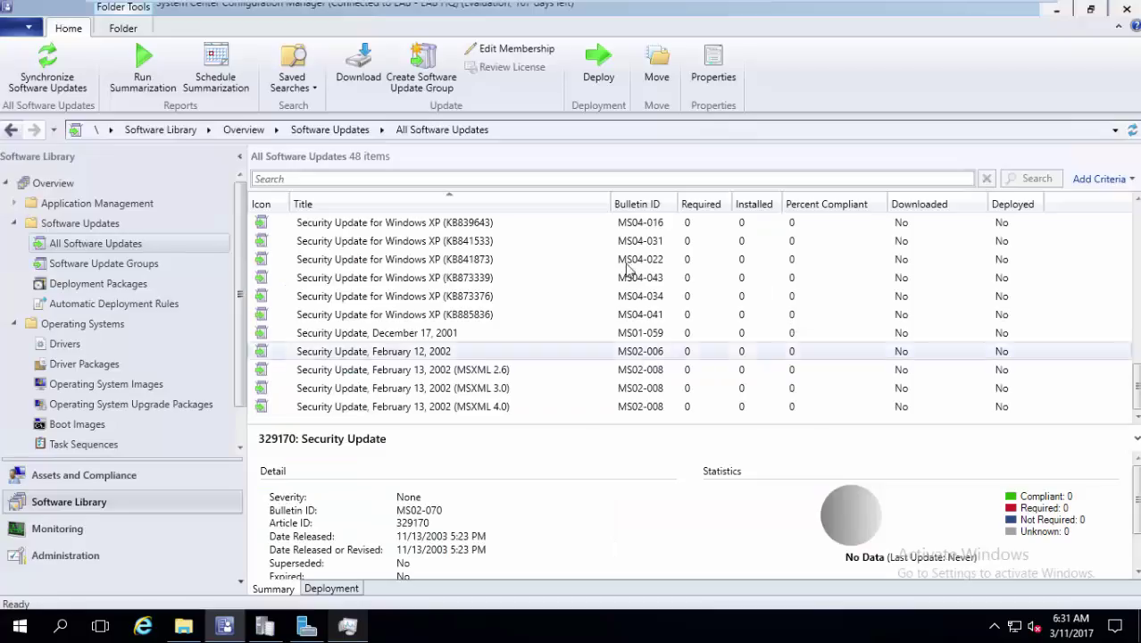
pyautogui.click(543, 261)
pyautogui.click(264, 628)
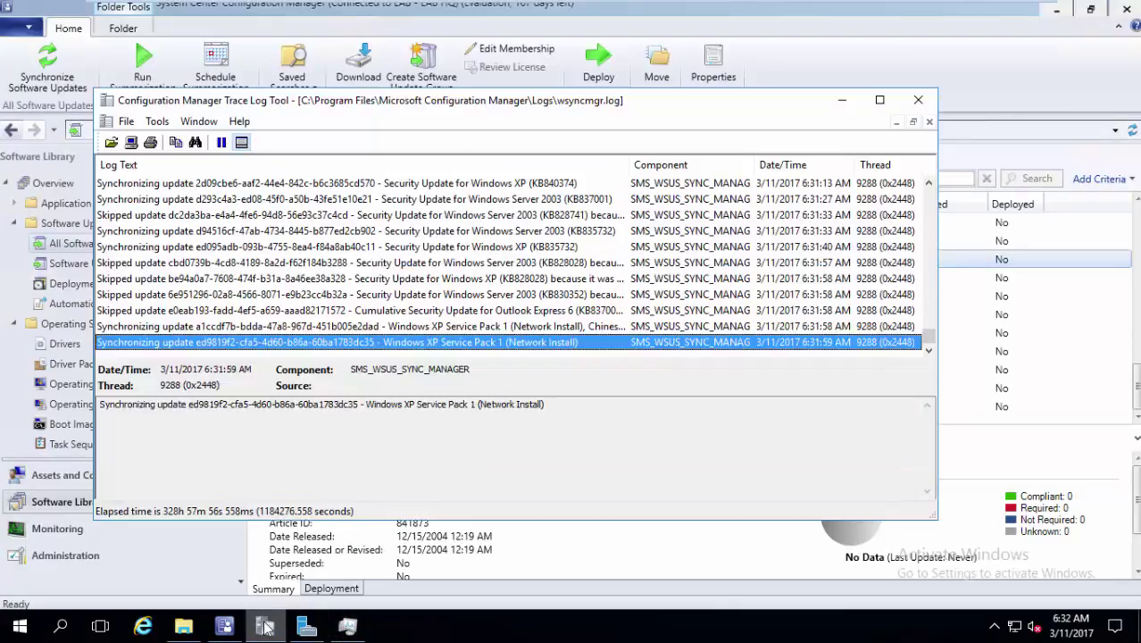
pyautogui.moveTo(928, 331); pyautogui.dragTo(929, 303)
pyautogui.click(574, 311)
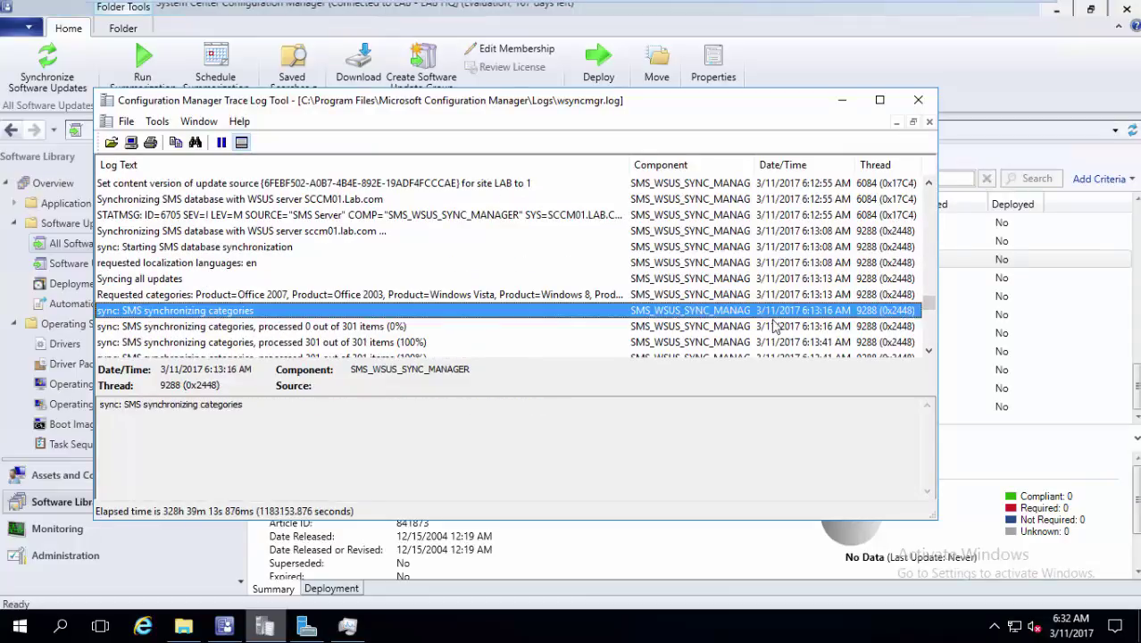
pyautogui.scroll(-3, 870, 337)
pyautogui.scroll(-1, 870, 338)
pyautogui.click(563, 308)
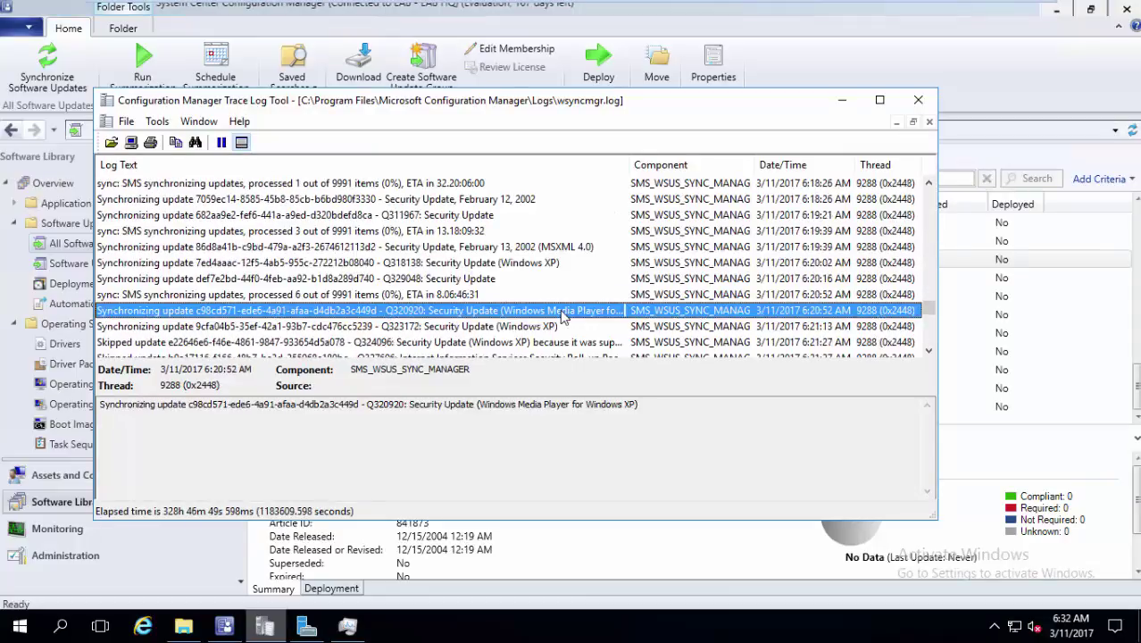
pyautogui.scroll(-3, 563, 314)
pyautogui.scroll(-5, 565, 314)
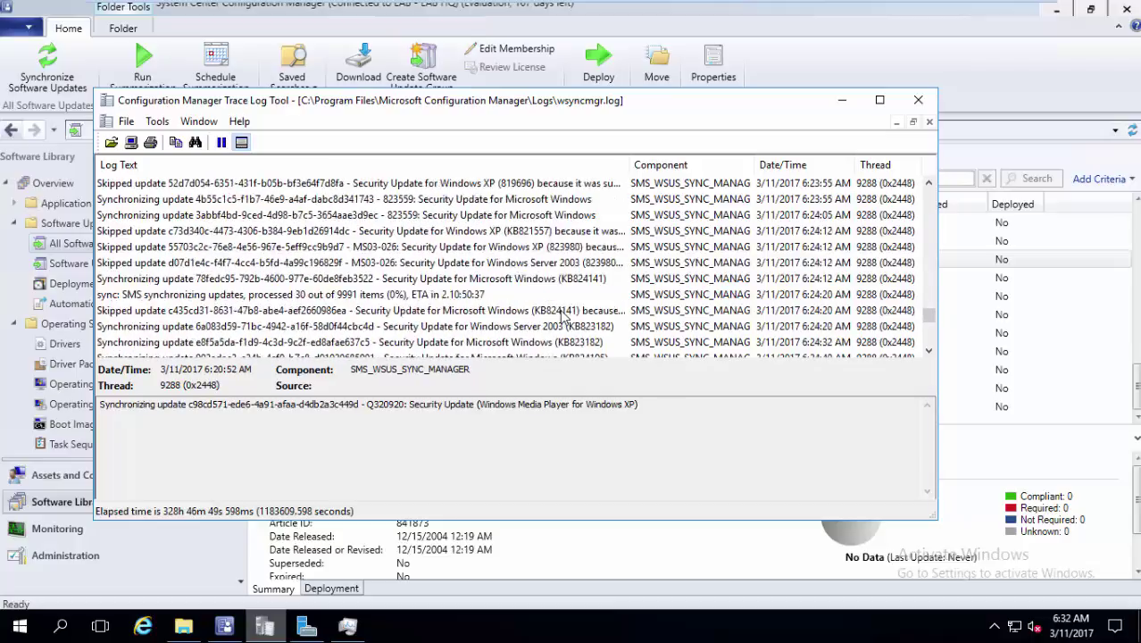
pyautogui.click(839, 102)
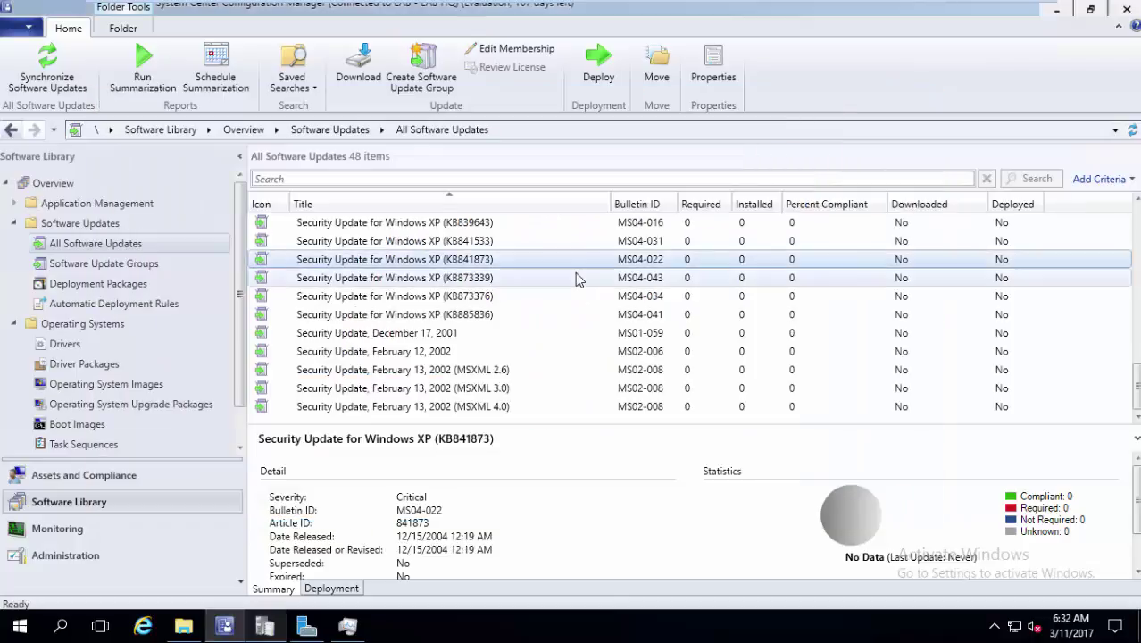
pyautogui.click(575, 278)
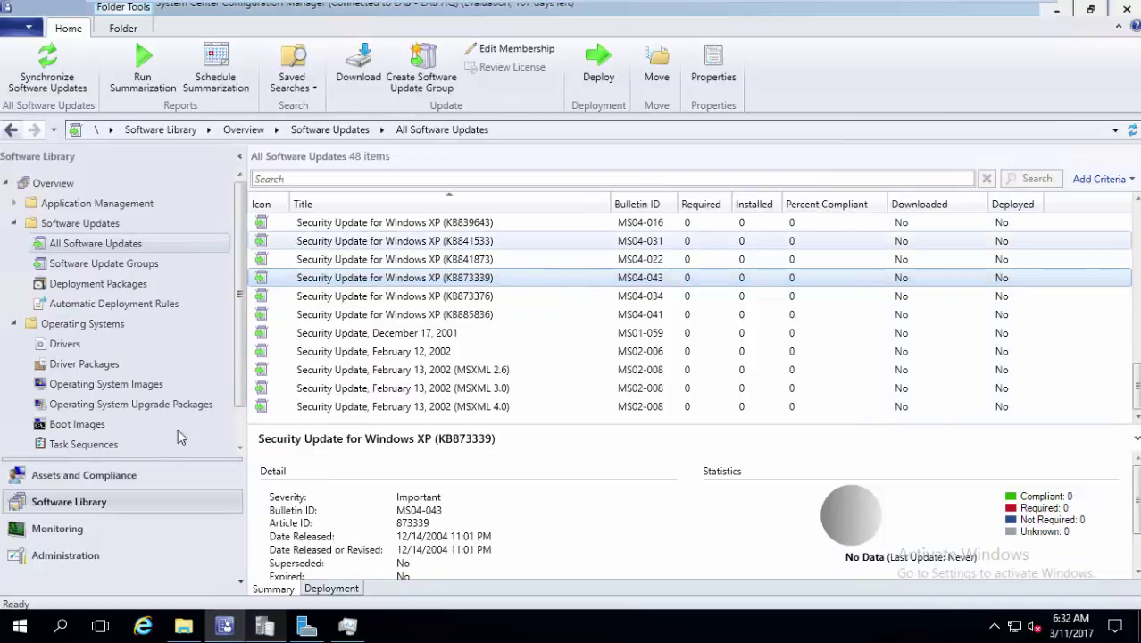
# Step: Open the Software Update Point component properties for the LAB primary site and display its product selection
pyautogui.click(134, 556)
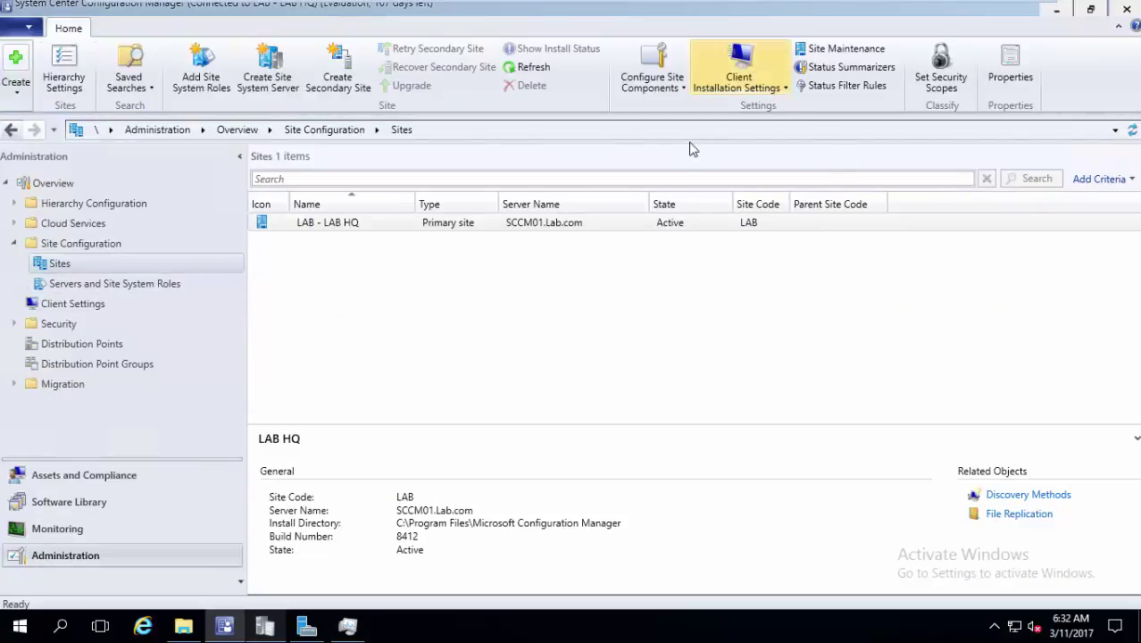
pyautogui.click(645, 80)
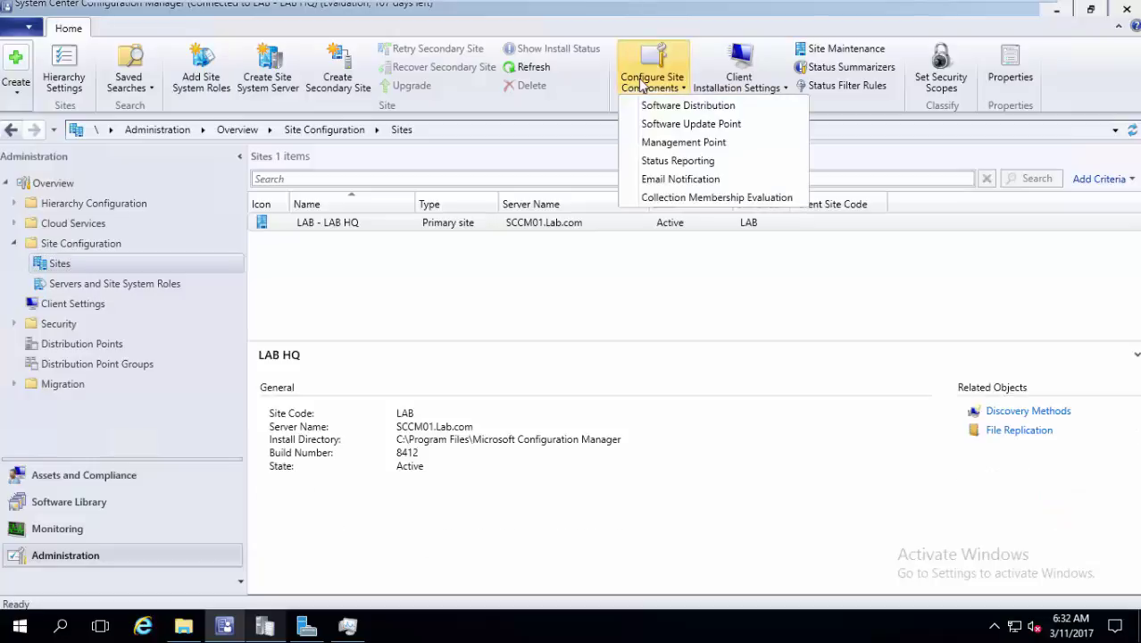
pyautogui.click(688, 124)
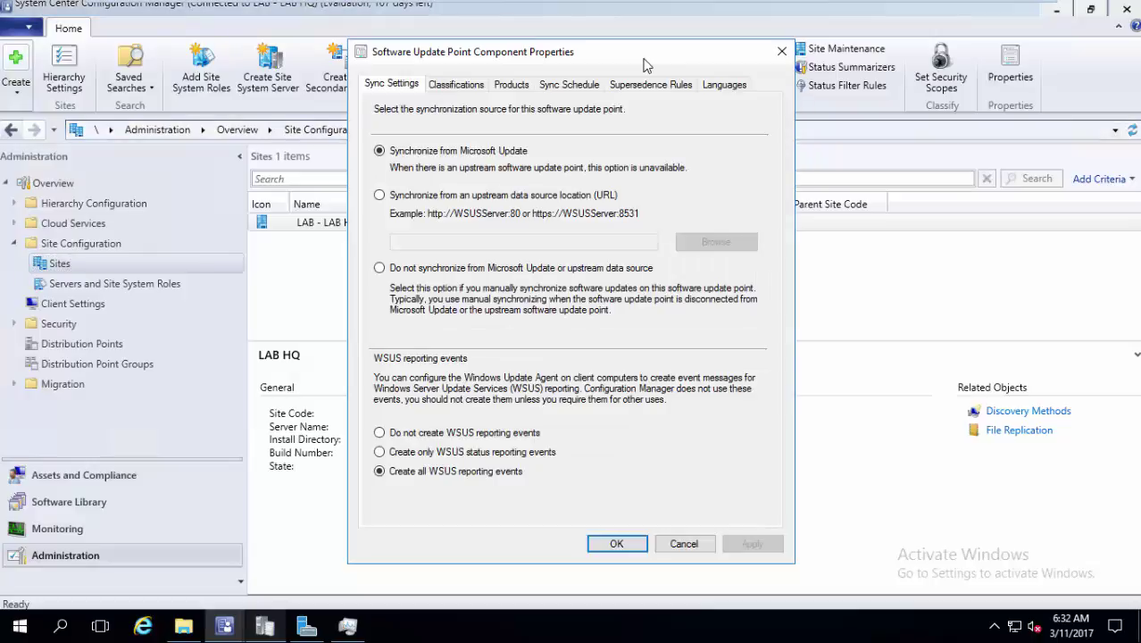
pyautogui.click(510, 84)
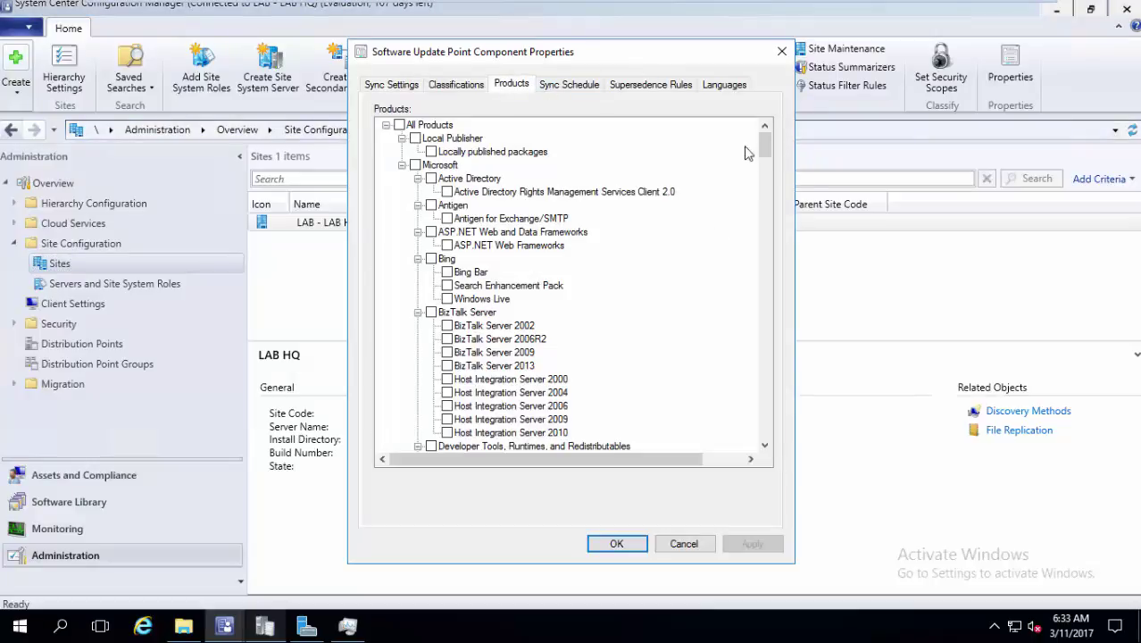
# Step: Deselect the Windows Vista, Vista Dynamic Installer, Windows XP, XP 64-Bit Edition Version 2003 and XP x64 Edition products from synchronization
pyautogui.moveTo(766, 140); pyautogui.dragTo(766, 334)
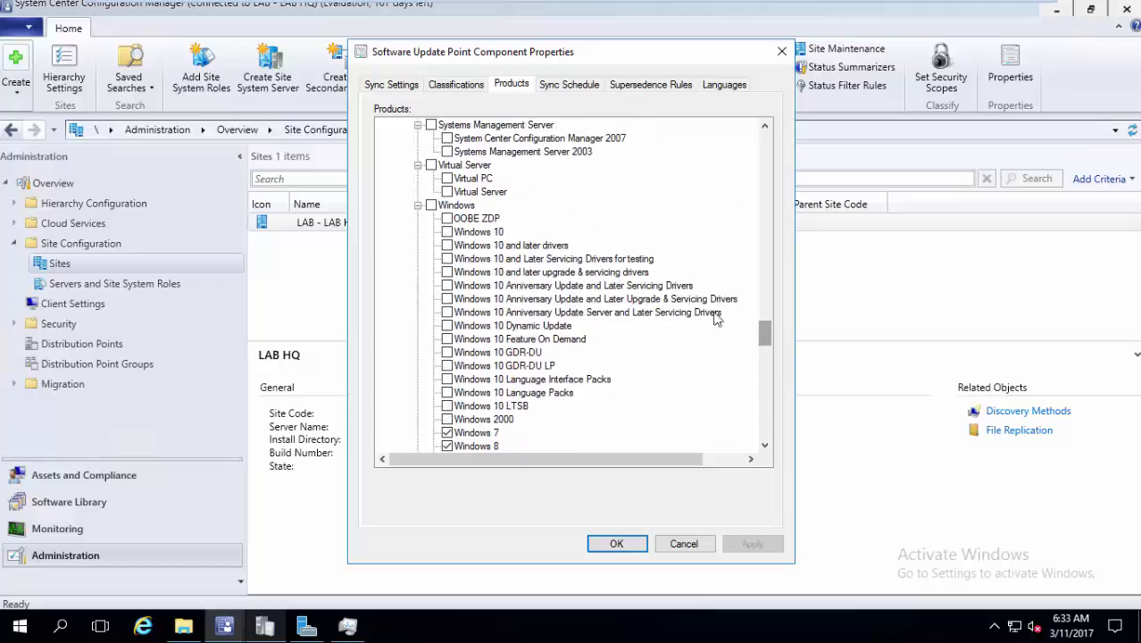
pyautogui.click(495, 231)
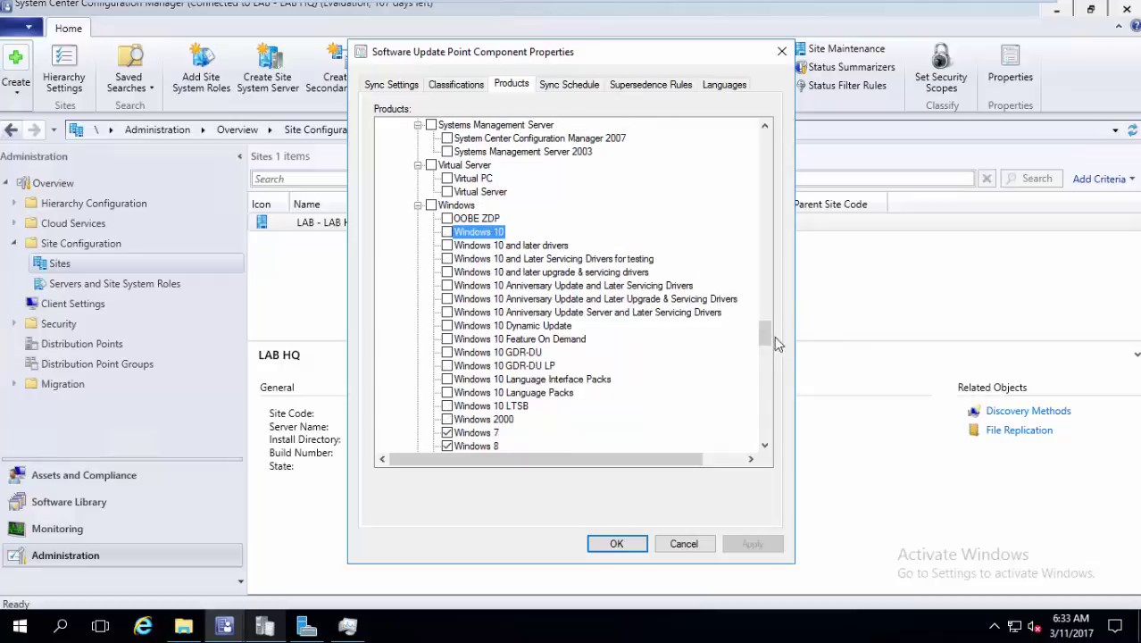
pyautogui.moveTo(765, 326); pyautogui.dragTo(765, 387)
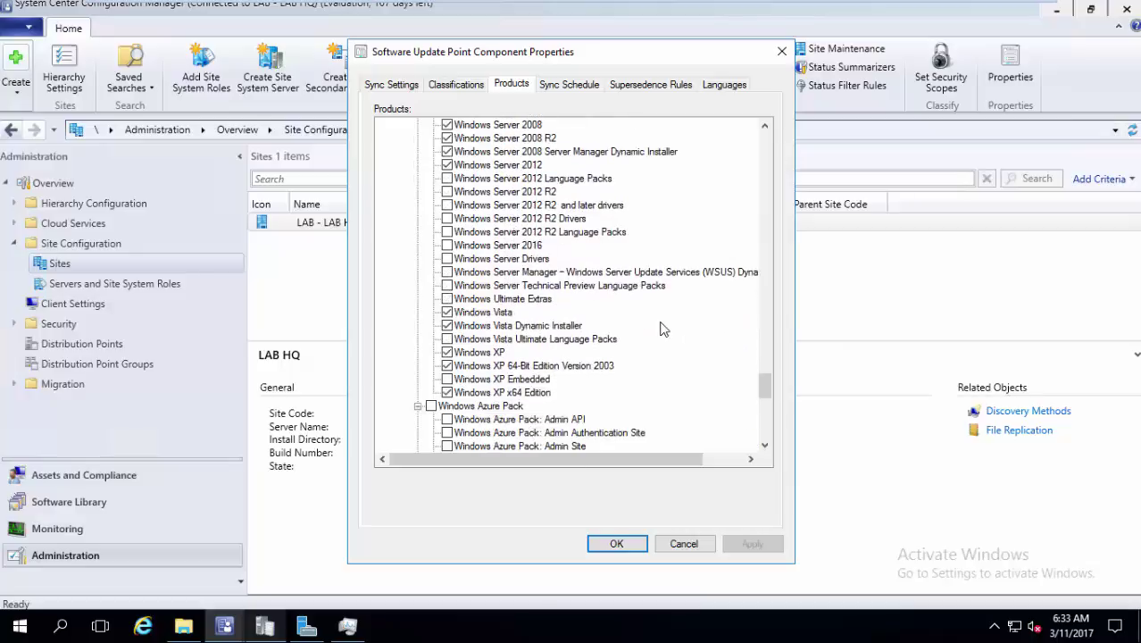
pyautogui.click(446, 392)
pyautogui.click(446, 365)
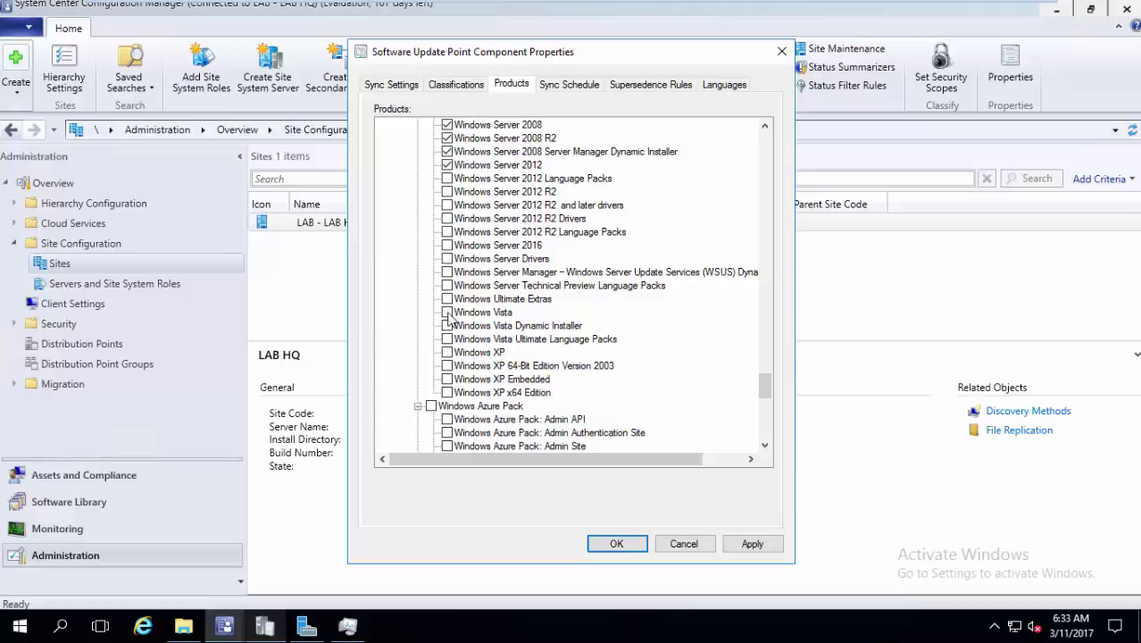
# Step: Include Windows 8.1 and Windows 10 in the synchronized products and deselect Windows 7
pyautogui.moveTo(767, 385); pyautogui.dragTo(765, 356)
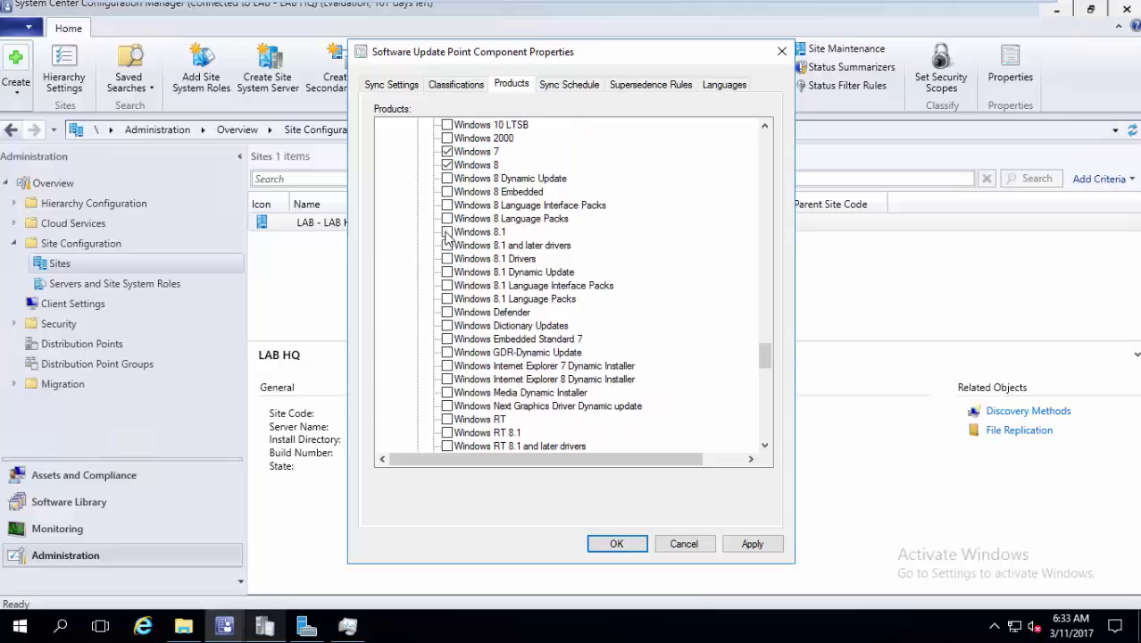
pyautogui.click(448, 232)
pyautogui.click(447, 152)
pyautogui.moveTo(765, 357); pyautogui.dragTo(765, 338)
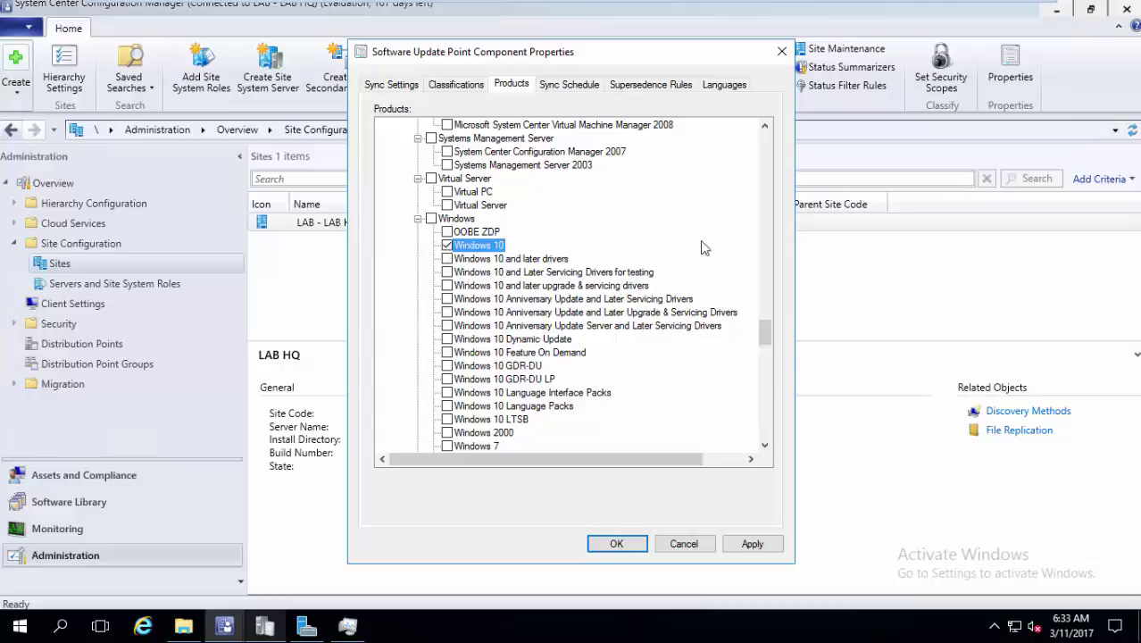
# Step: Among the Office products, deselect Office 2003 and Office 2010 and include Office 365 Client
pyautogui.moveTo(758, 324); pyautogui.dragTo(750, 261)
pyautogui.click(457, 286)
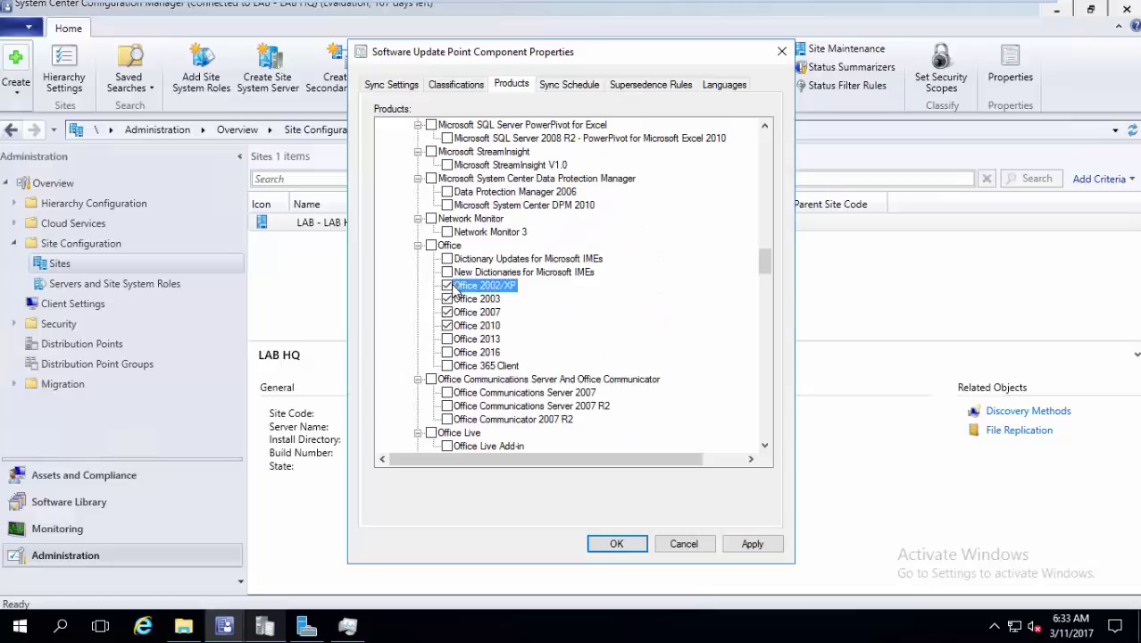
pyautogui.click(448, 298)
pyautogui.click(447, 365)
pyautogui.click(447, 325)
pyautogui.moveTo(765, 262); pyautogui.dragTo(762, 138)
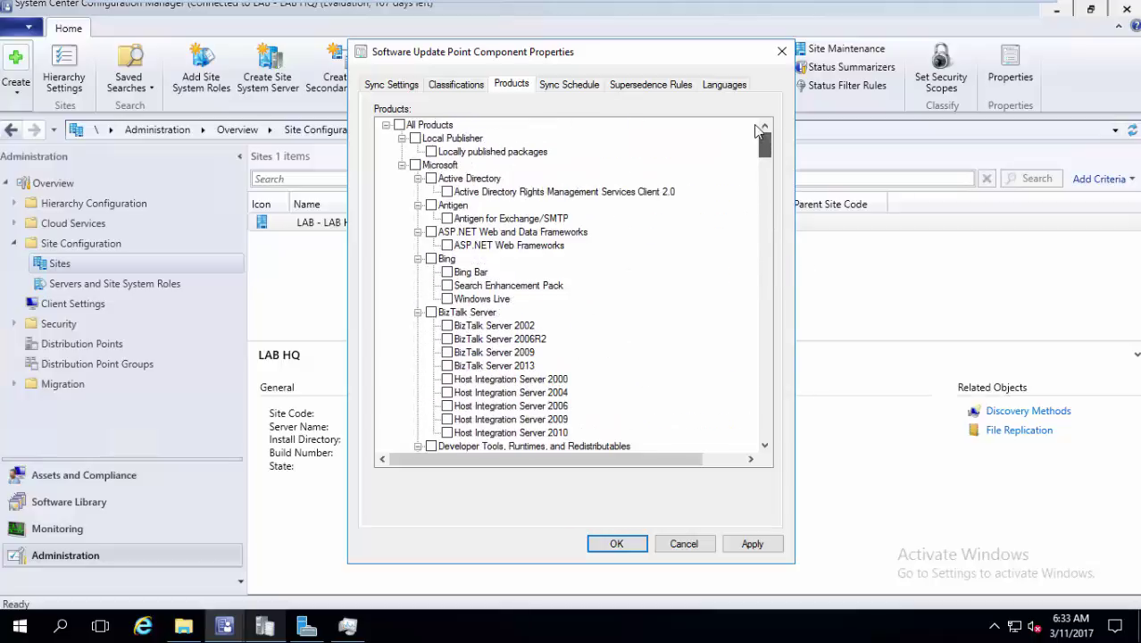
# Step: Review the update classifications and the synchronization schedule, and save the software update point component's properties
pyautogui.click(485, 90)
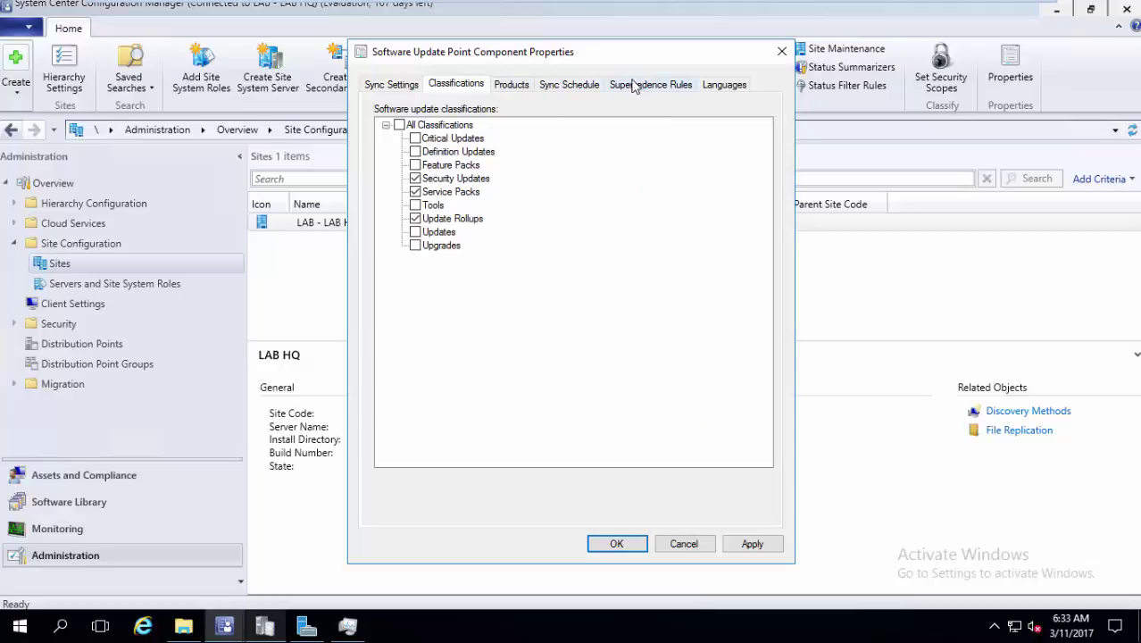
pyautogui.click(571, 85)
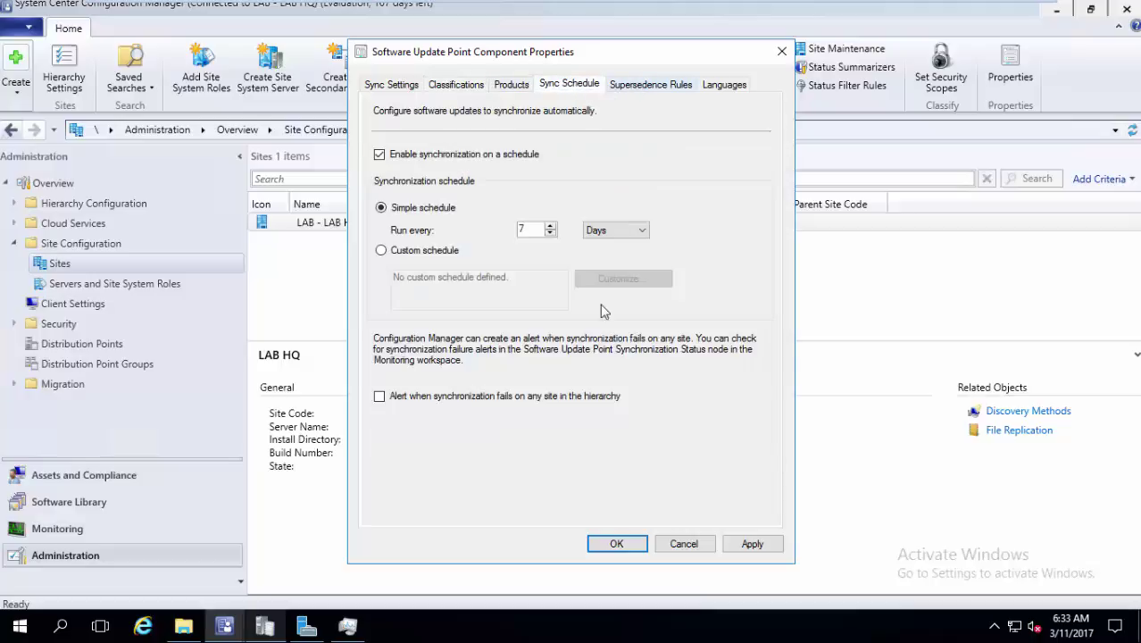
pyautogui.click(610, 545)
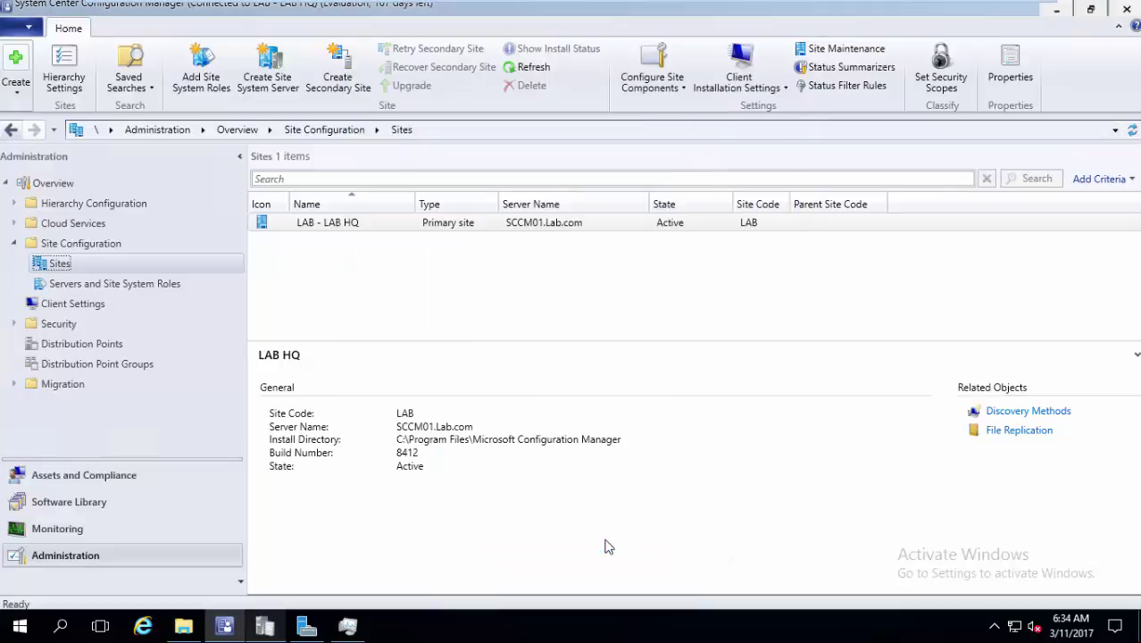
# Step: Return to All Software Updates in the Software Library and run another site-wide synchronization
pyautogui.click(157, 505)
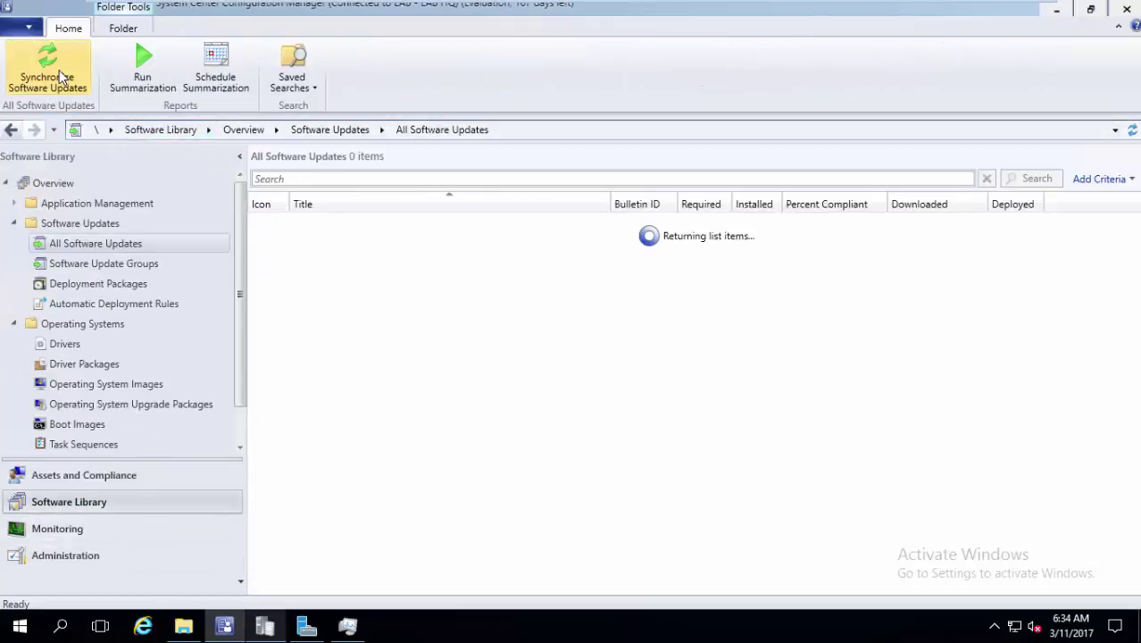
pyautogui.click(47, 71)
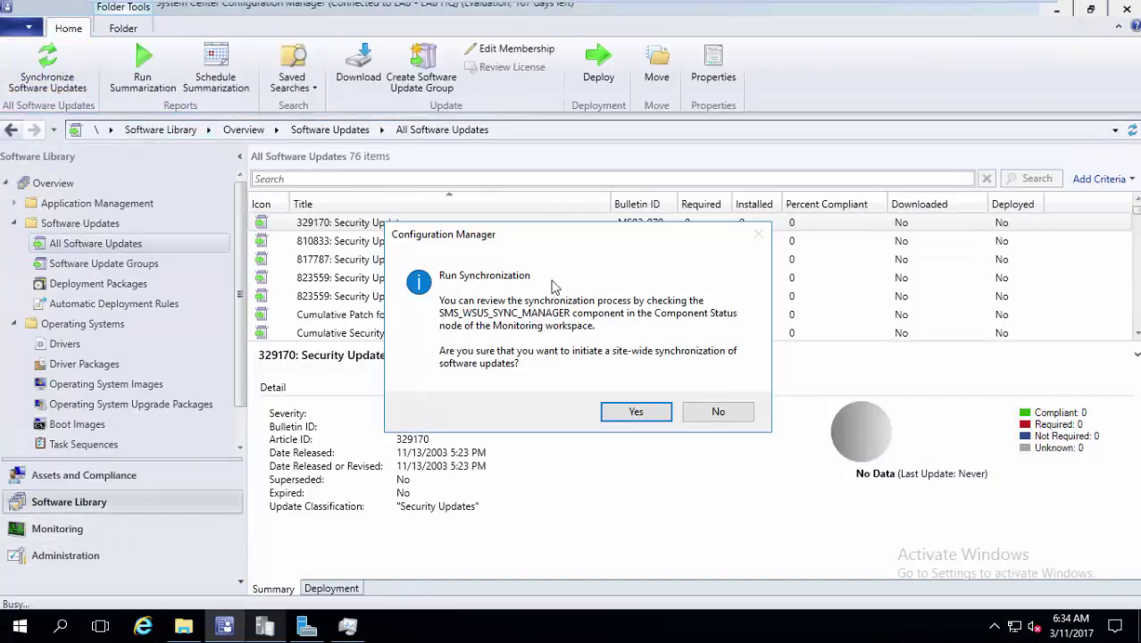
pyautogui.click(636, 412)
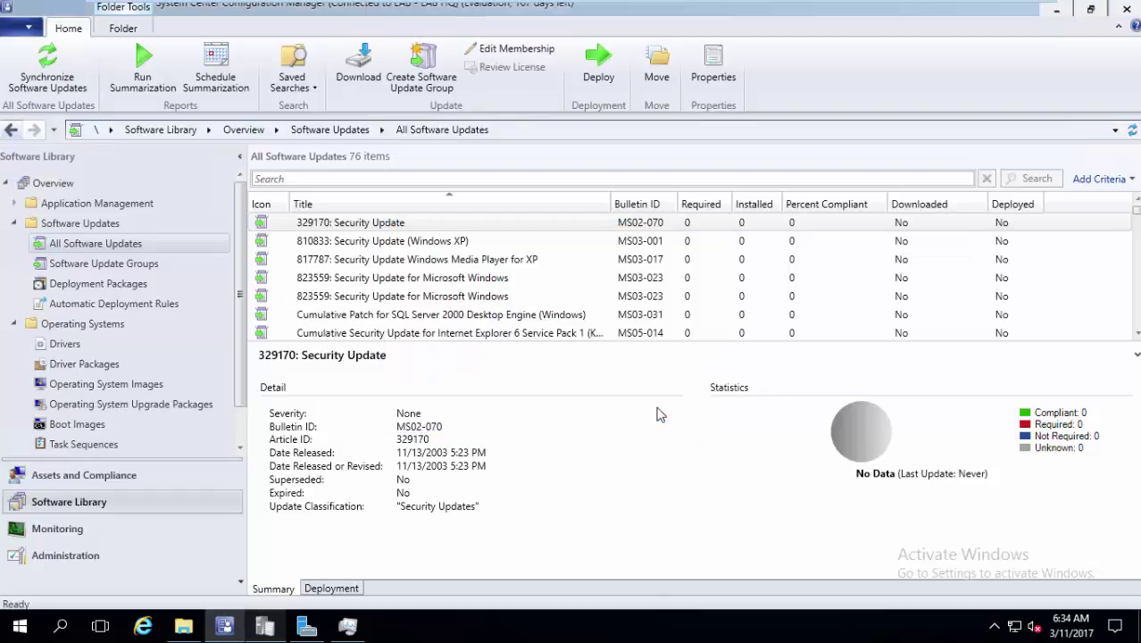